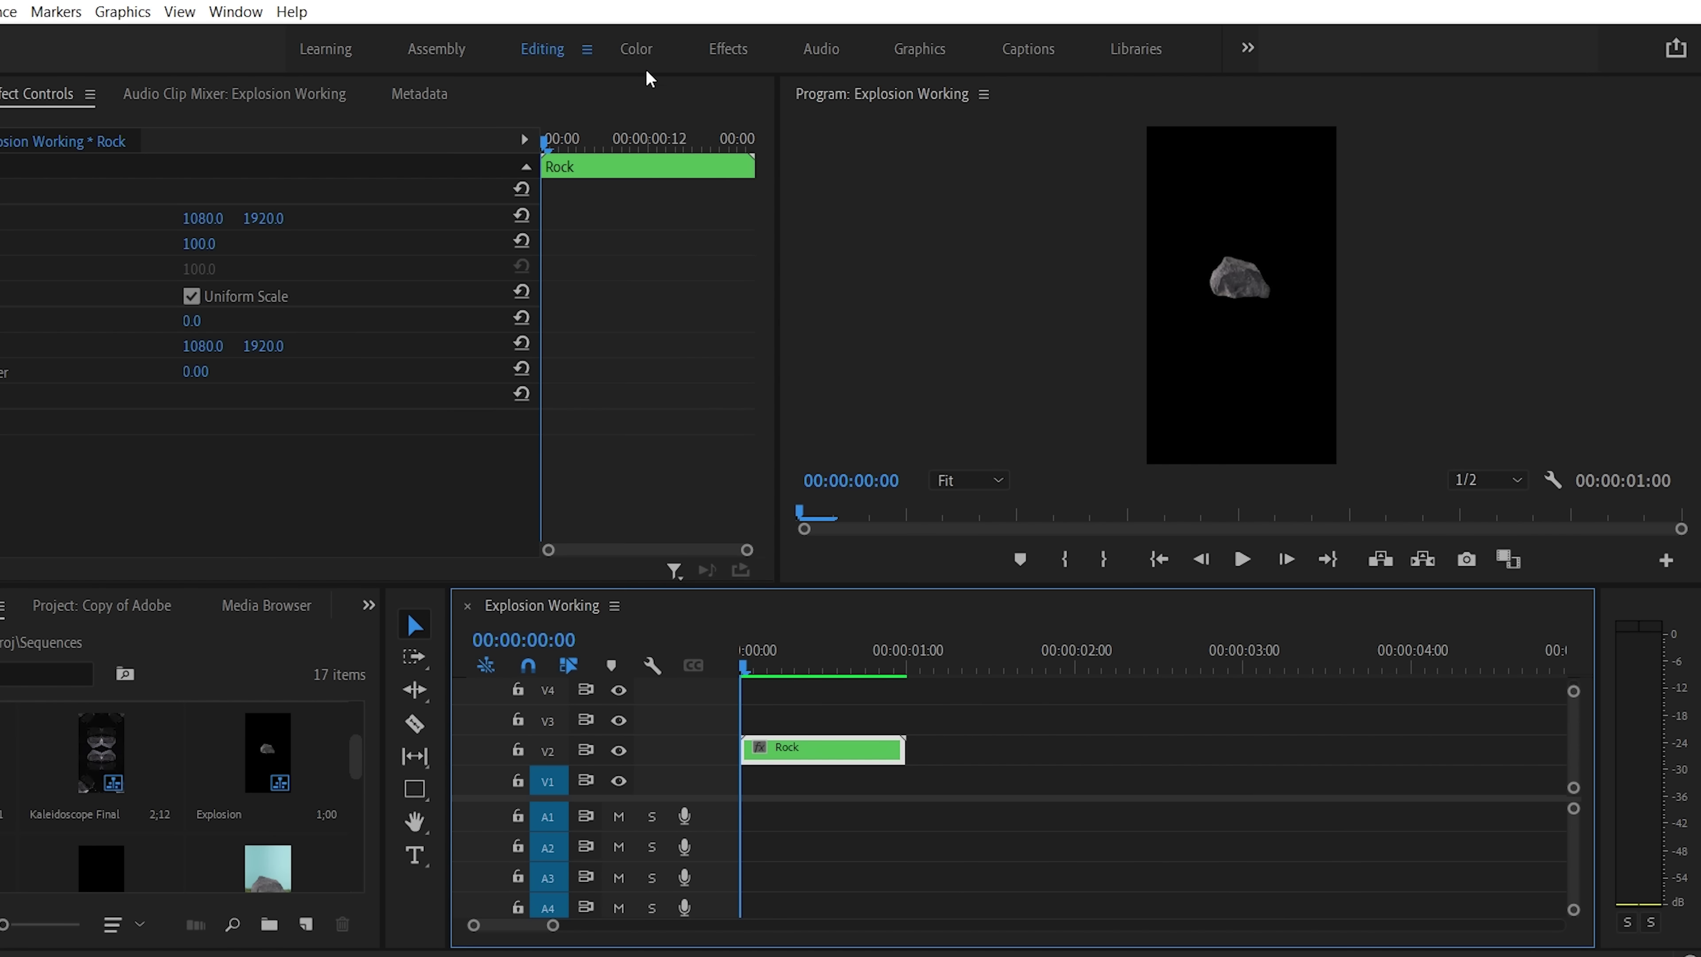
- In the Color workspace, set the Rock clip's Lumetri white-balance Tint to 50 for a purple cast
{"action": "left_click", "coordinate": [644, 59]}
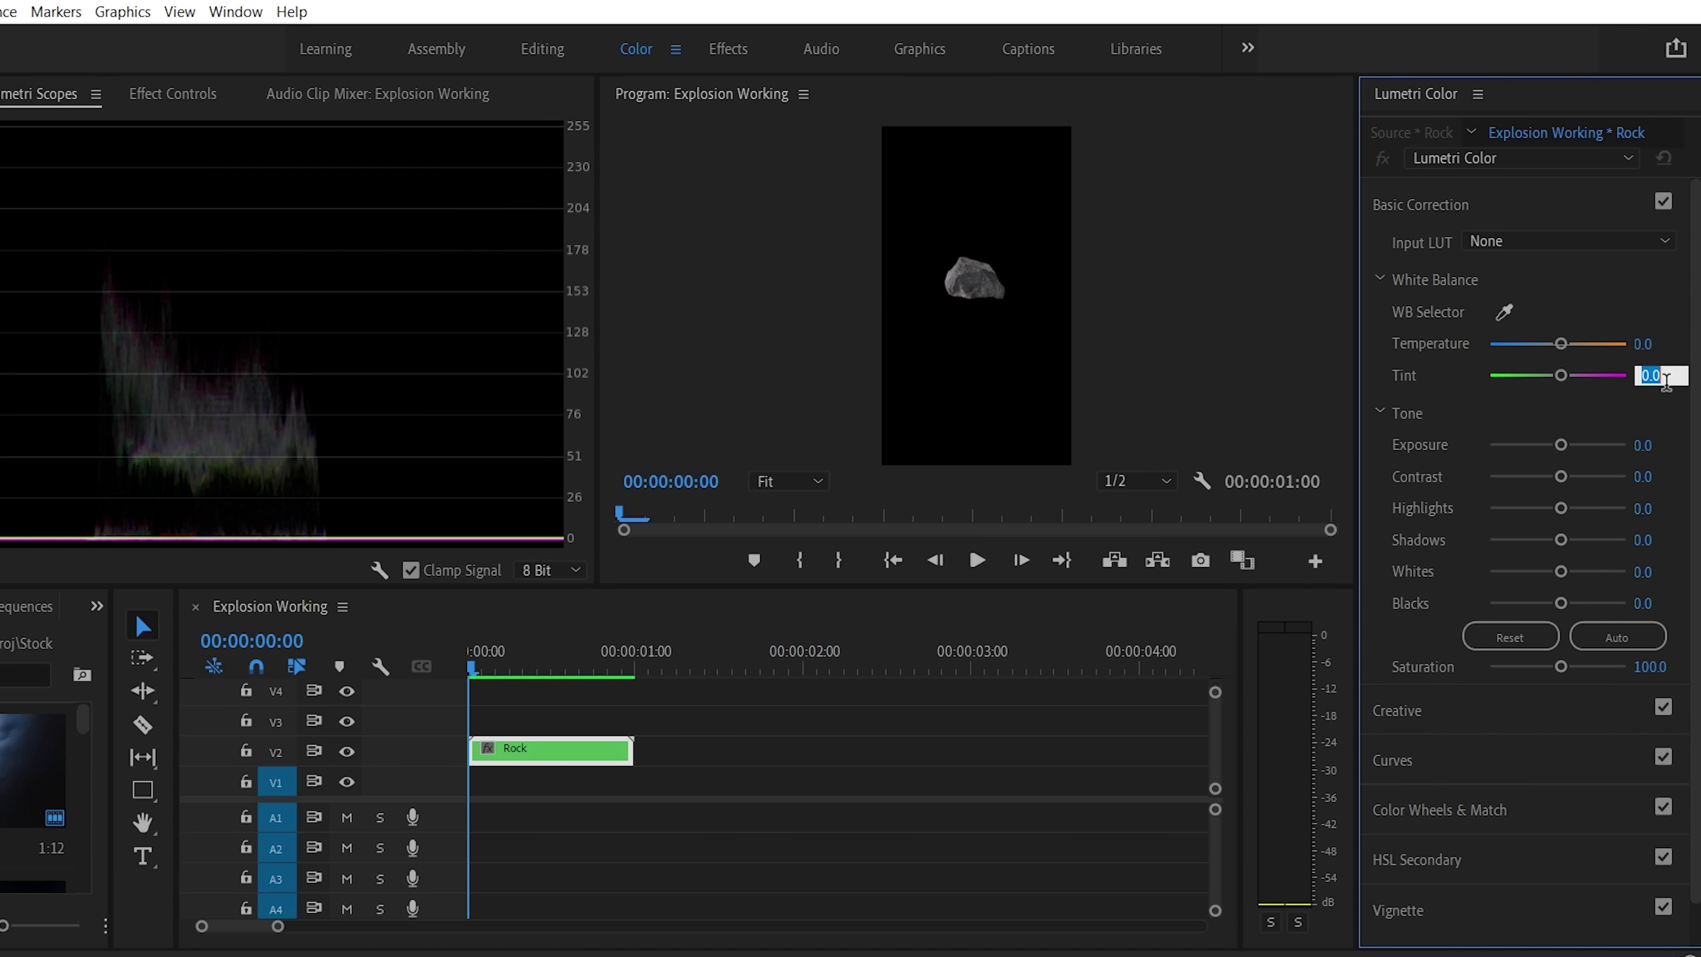
{"action": "type", "text": "50"}
{"action": "key", "text": "Return"}
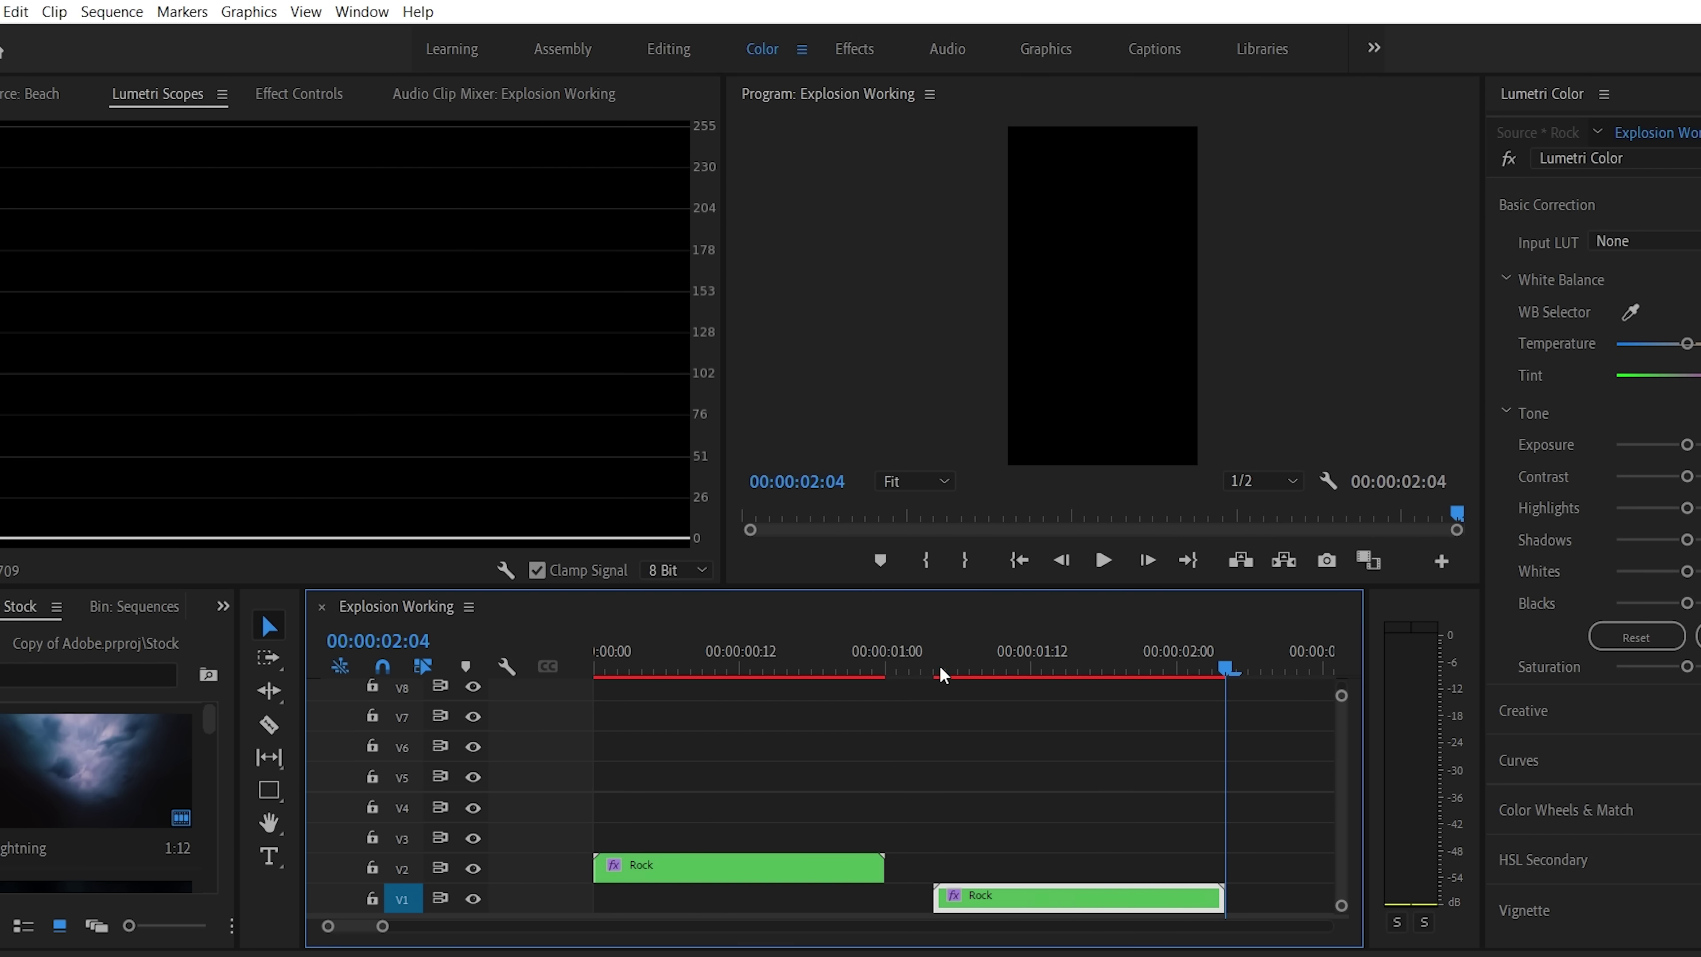
- Move the Rock clip to the sequence start and duplicate it onto successive tracks up to V8
{"action": "left_click_drag", "start_coordinate": [611, 834], "coordinate": [642, 773]}
{"action": "left_click_drag", "start_coordinate": [976, 898], "coordinate": [643, 747]}
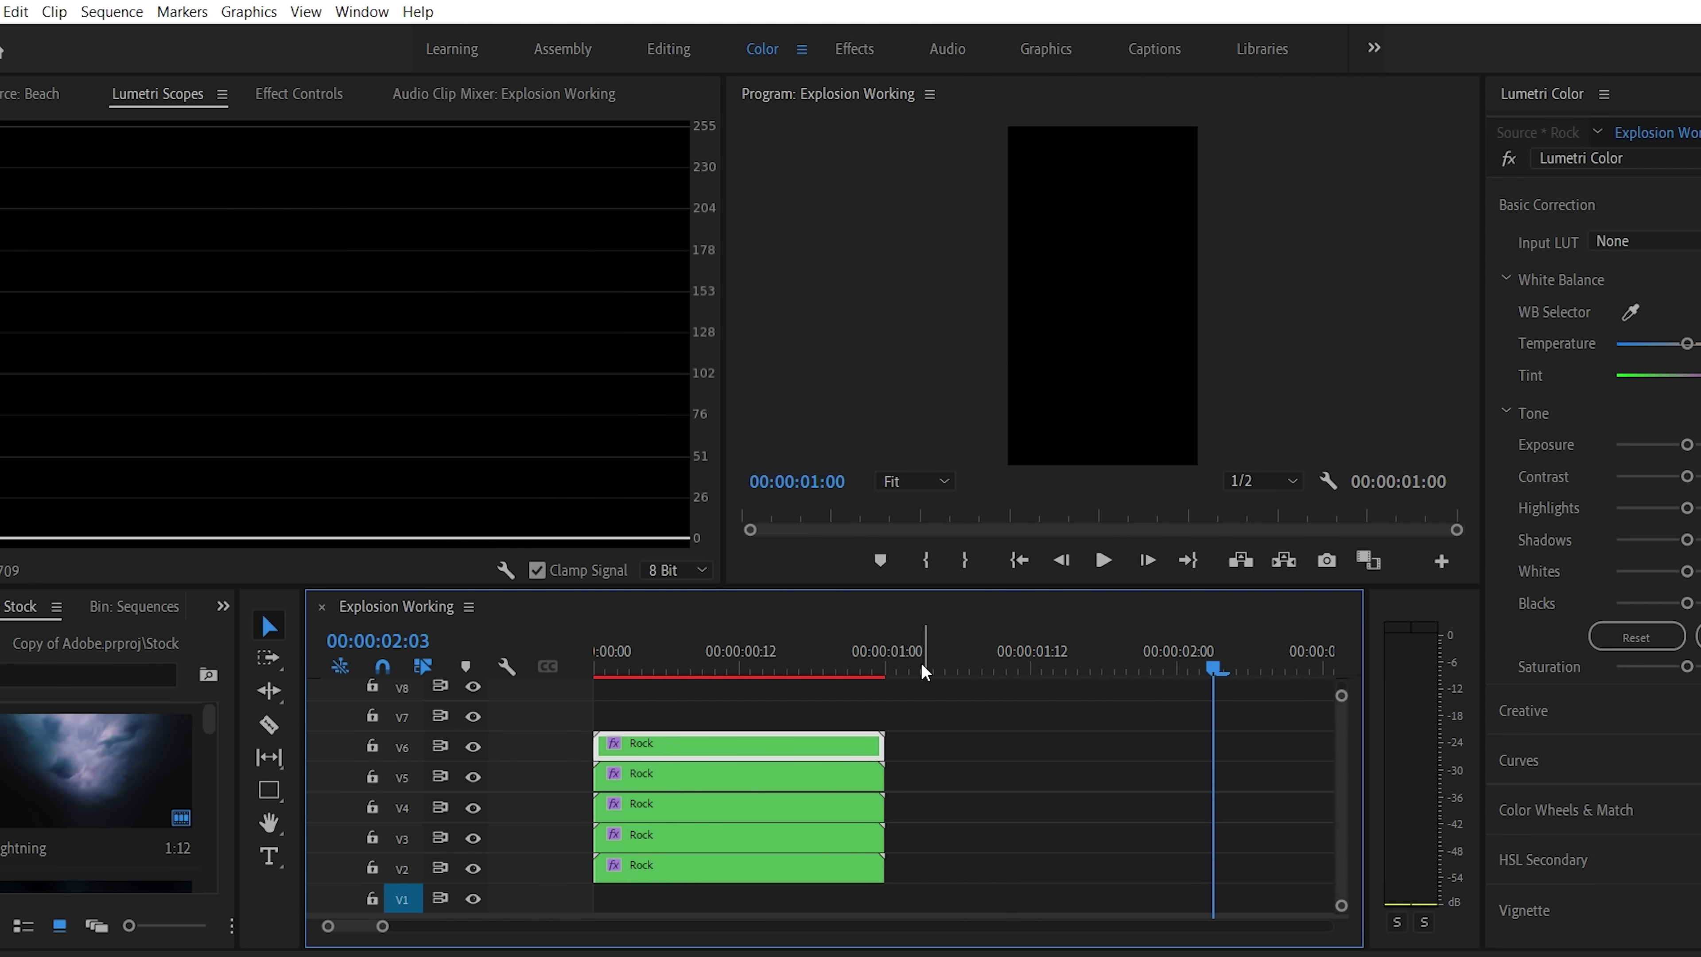
{"action": "left_click_drag", "start_coordinate": [970, 898], "coordinate": [643, 713]}
{"action": "left_click_drag", "start_coordinate": [970, 898], "coordinate": [642, 684]}
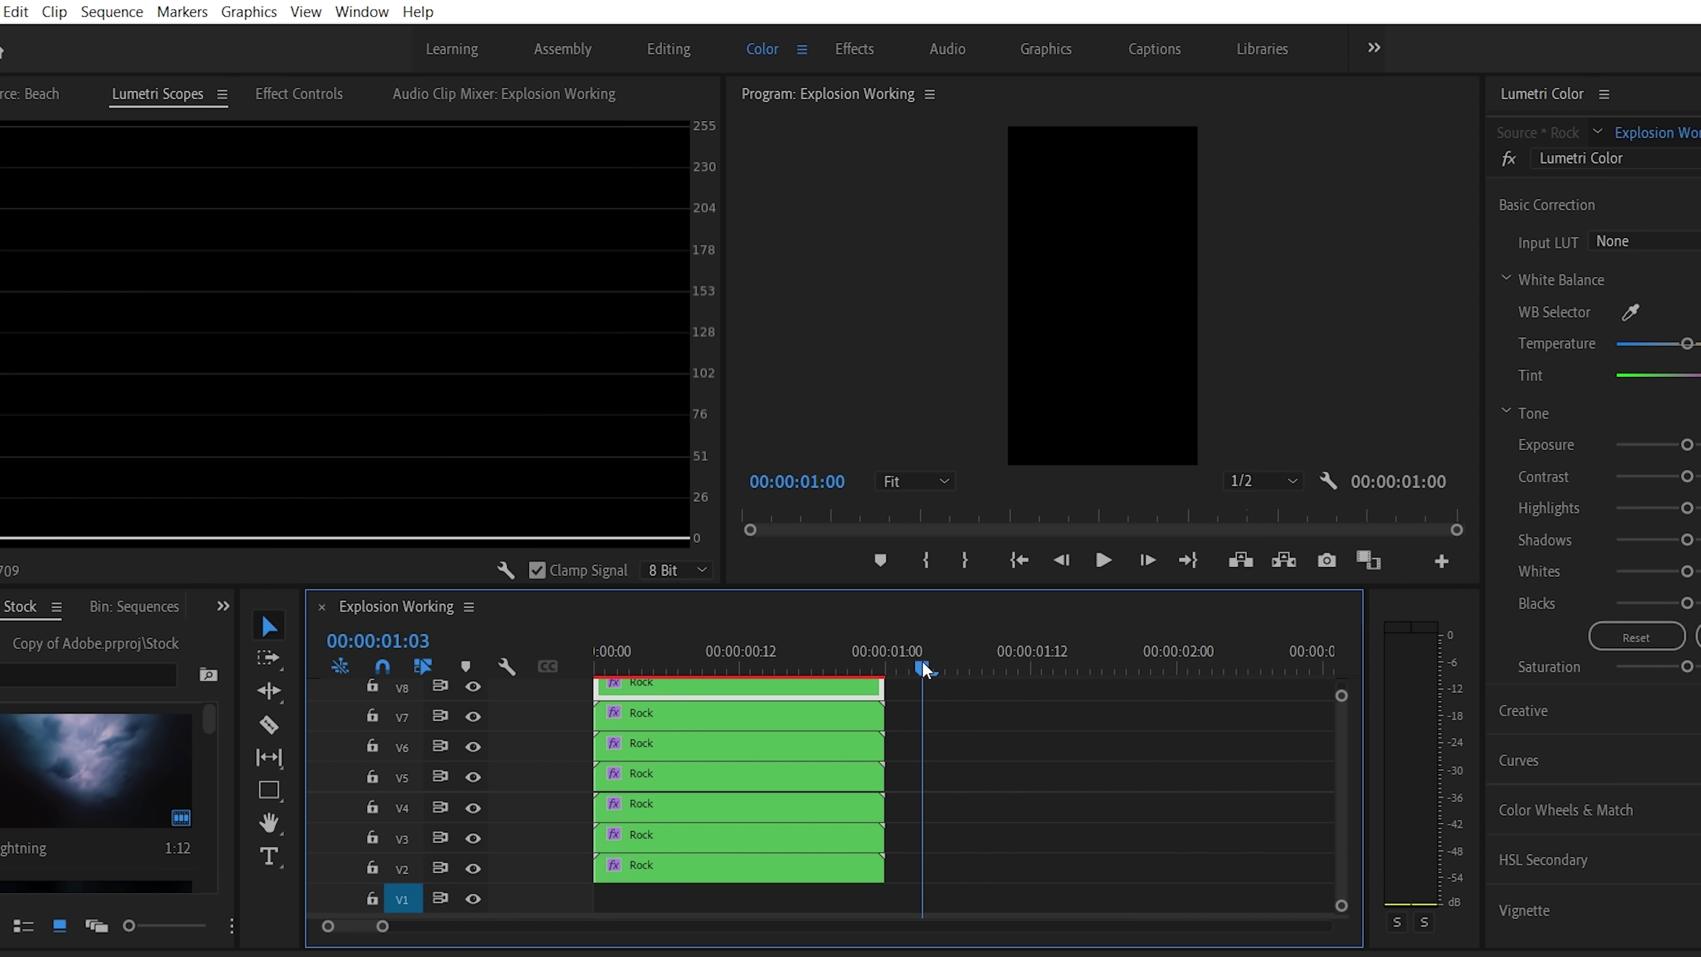
{"action": "left_click_drag", "start_coordinate": [991, 898], "coordinate": [1024, 692]}
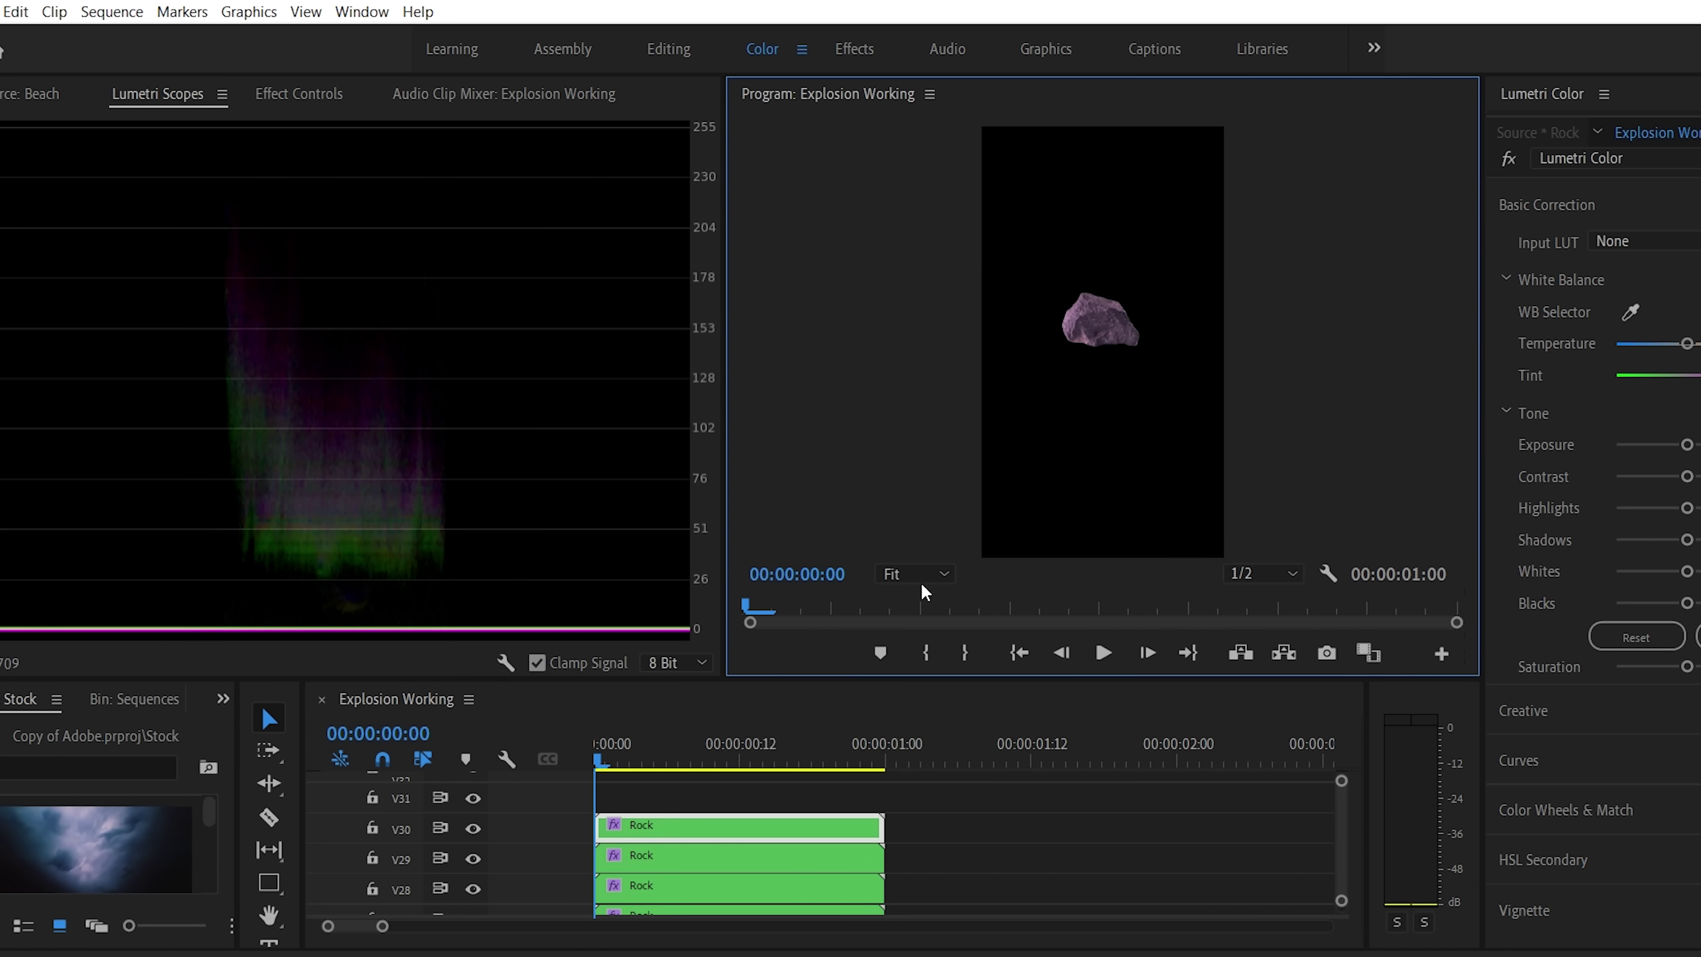
- Zoom the Program monitor to 75% and expand the top Rock clip's Opacity in Effect Controls
{"action": "left_click", "coordinate": [917, 576]}
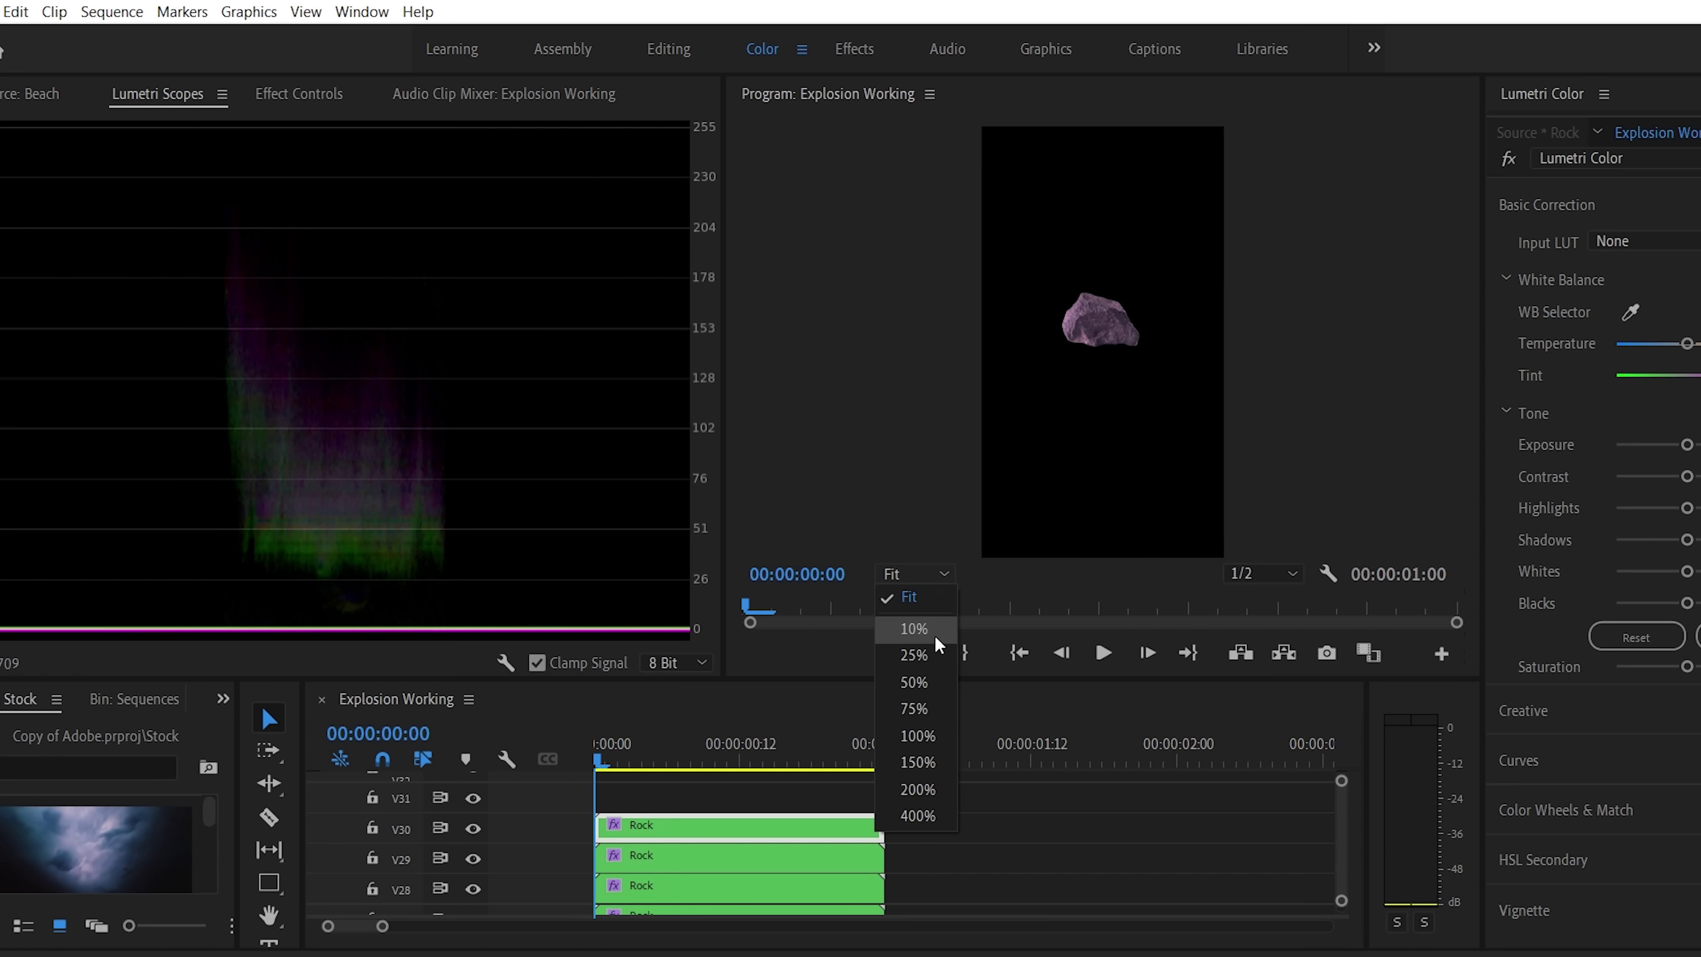
{"action": "left_click", "coordinate": [934, 707]}
{"action": "left_click_drag", "start_coordinate": [1458, 335], "coordinate": [1457, 303]}
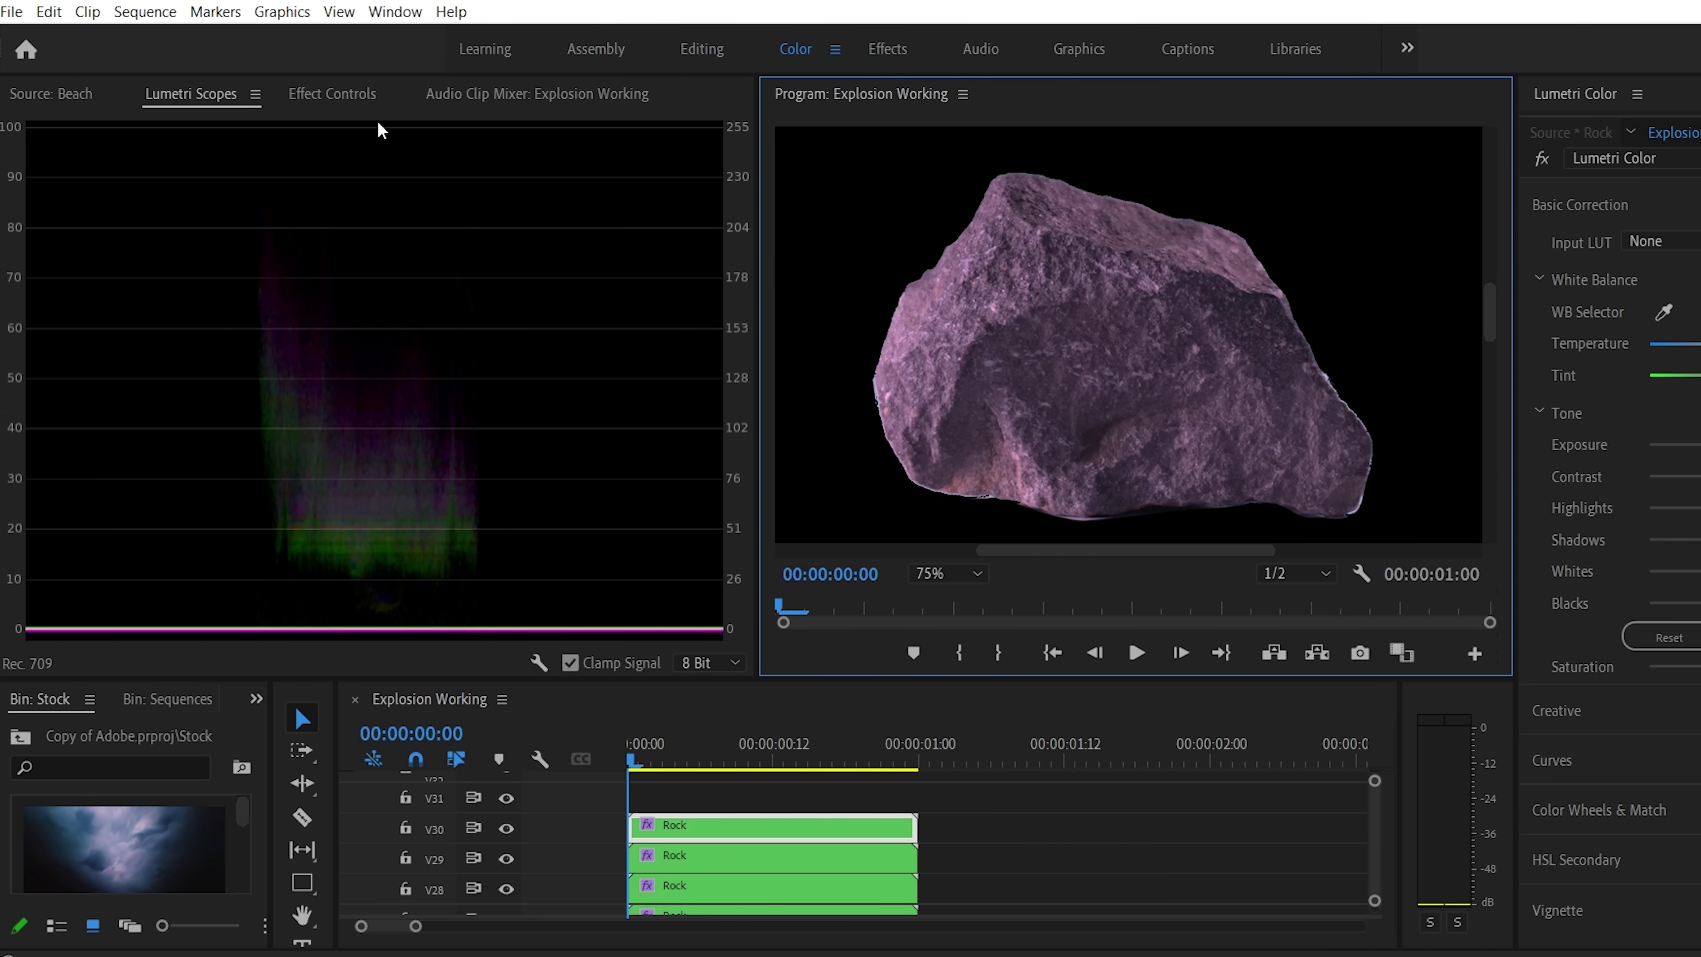
{"action": "left_click", "coordinate": [343, 97]}
{"action": "left_click", "coordinate": [8, 397]}
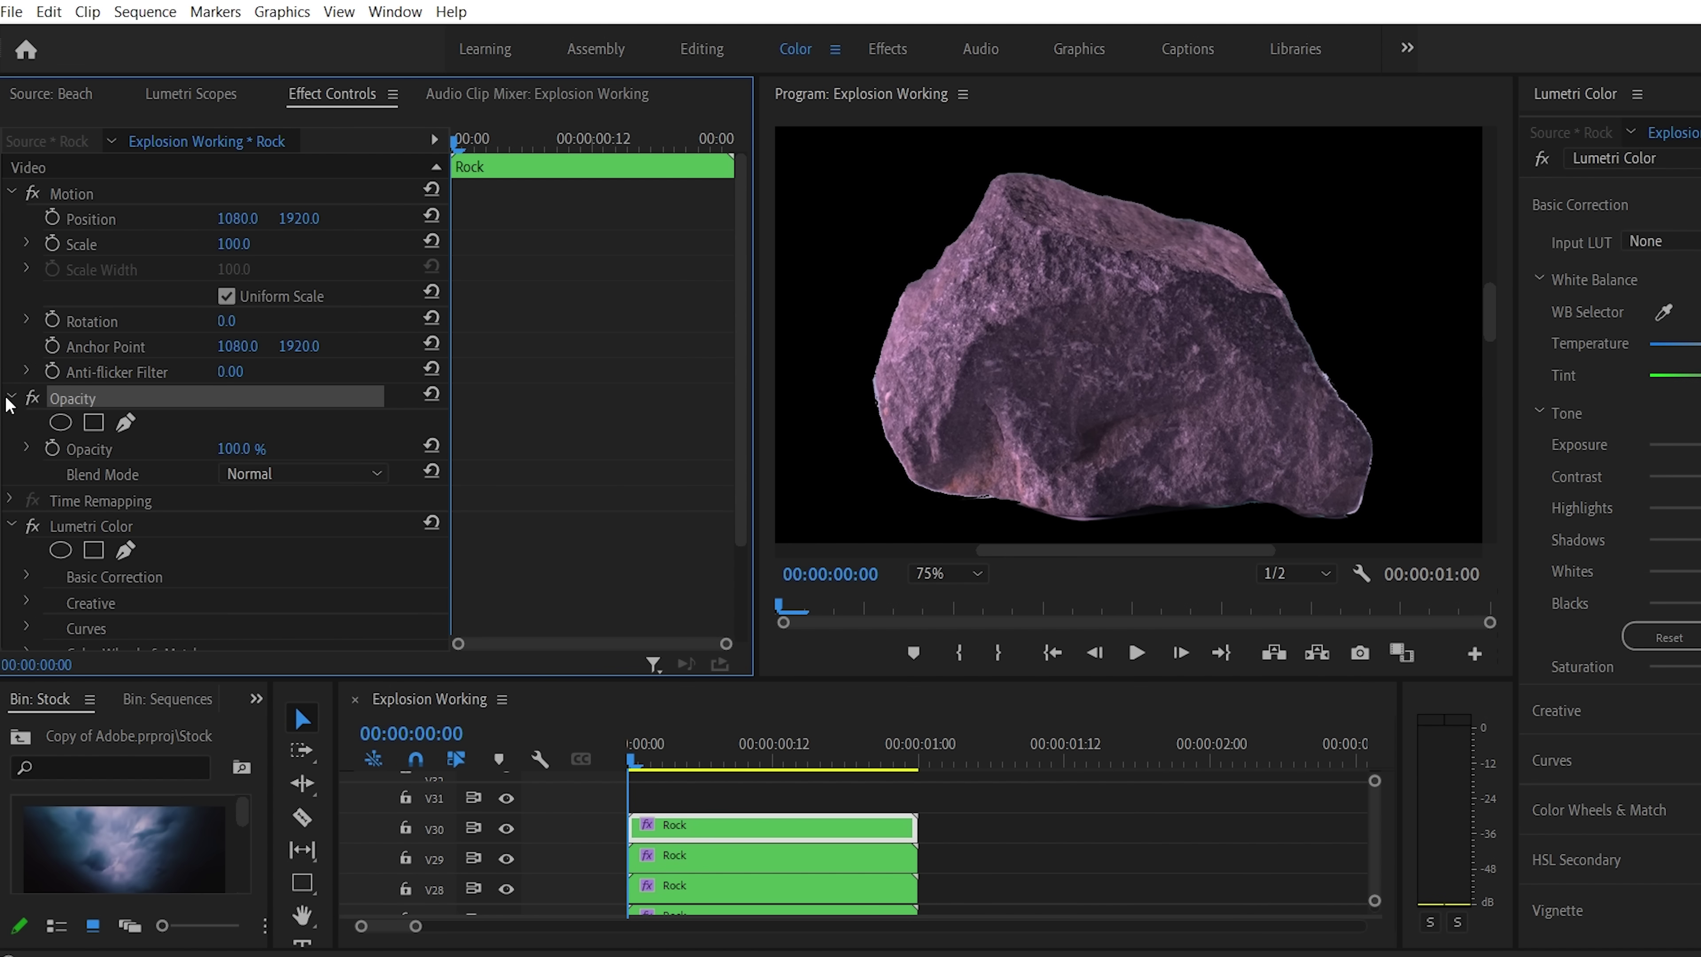
- Draw a closed pen opacity mask around the rock's upper tip on the top Rock clip
{"action": "left_click", "coordinate": [125, 422]}
{"action": "left_click", "coordinate": [952, 193]}
{"action": "left_click_drag", "start_coordinate": [1023, 245], "coordinate": [1054, 235]}
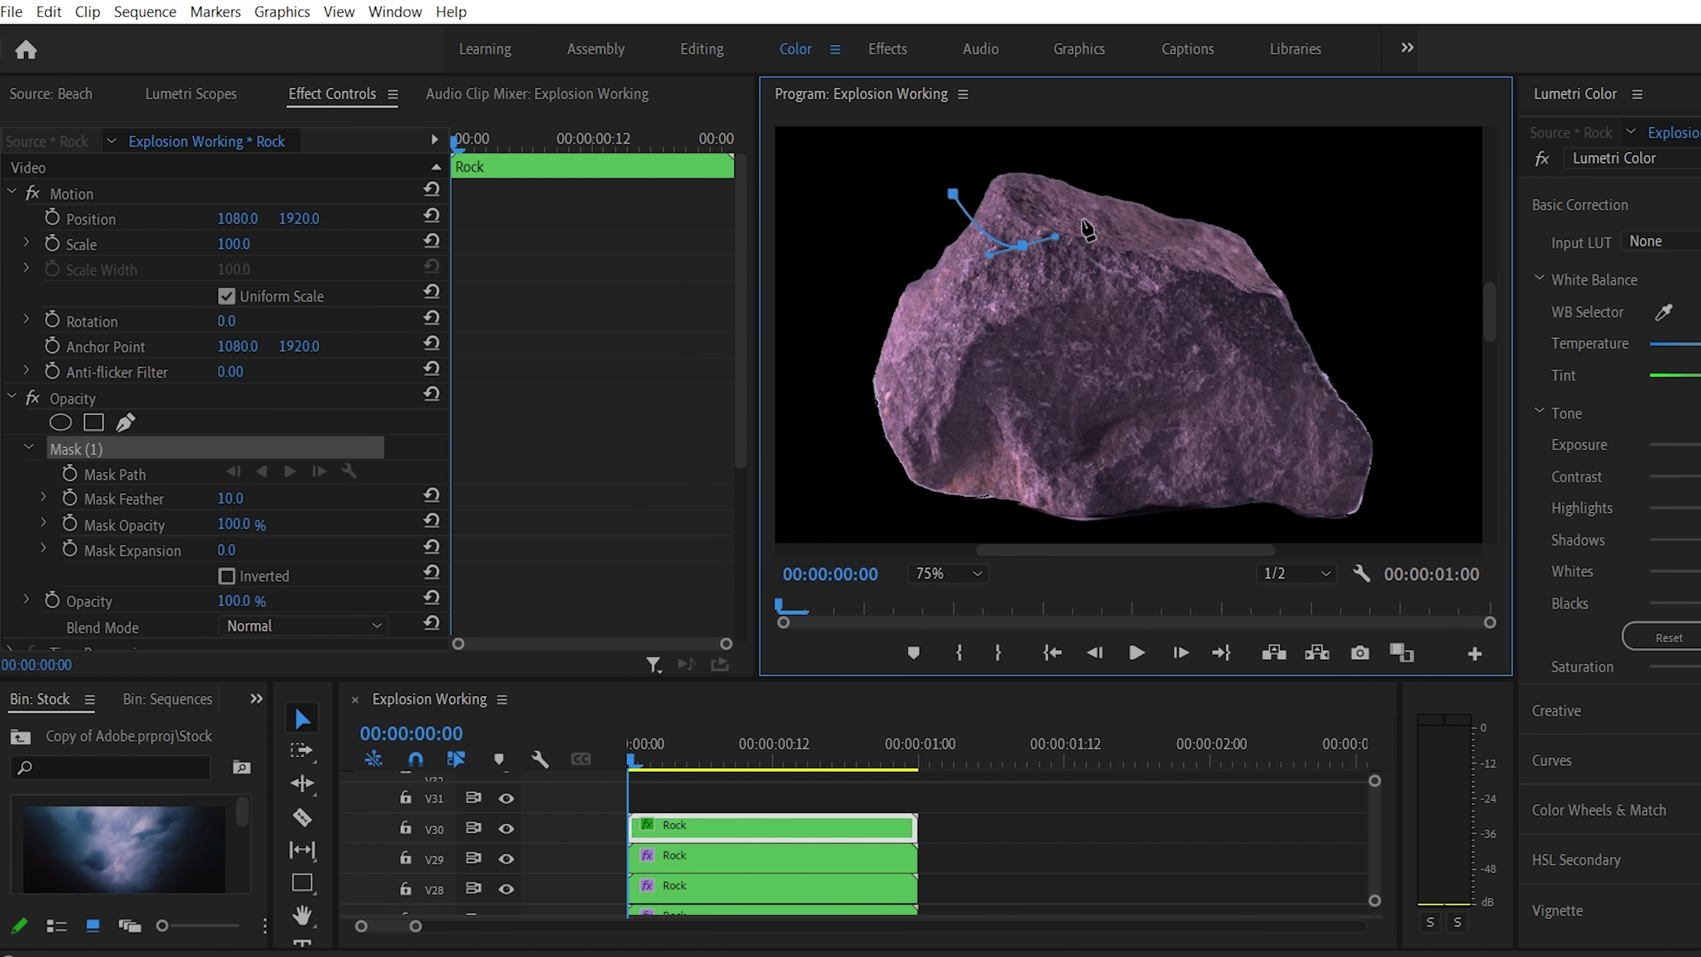
{"action": "left_click", "coordinate": [1090, 193]}
{"action": "left_click", "coordinate": [1012, 144]}
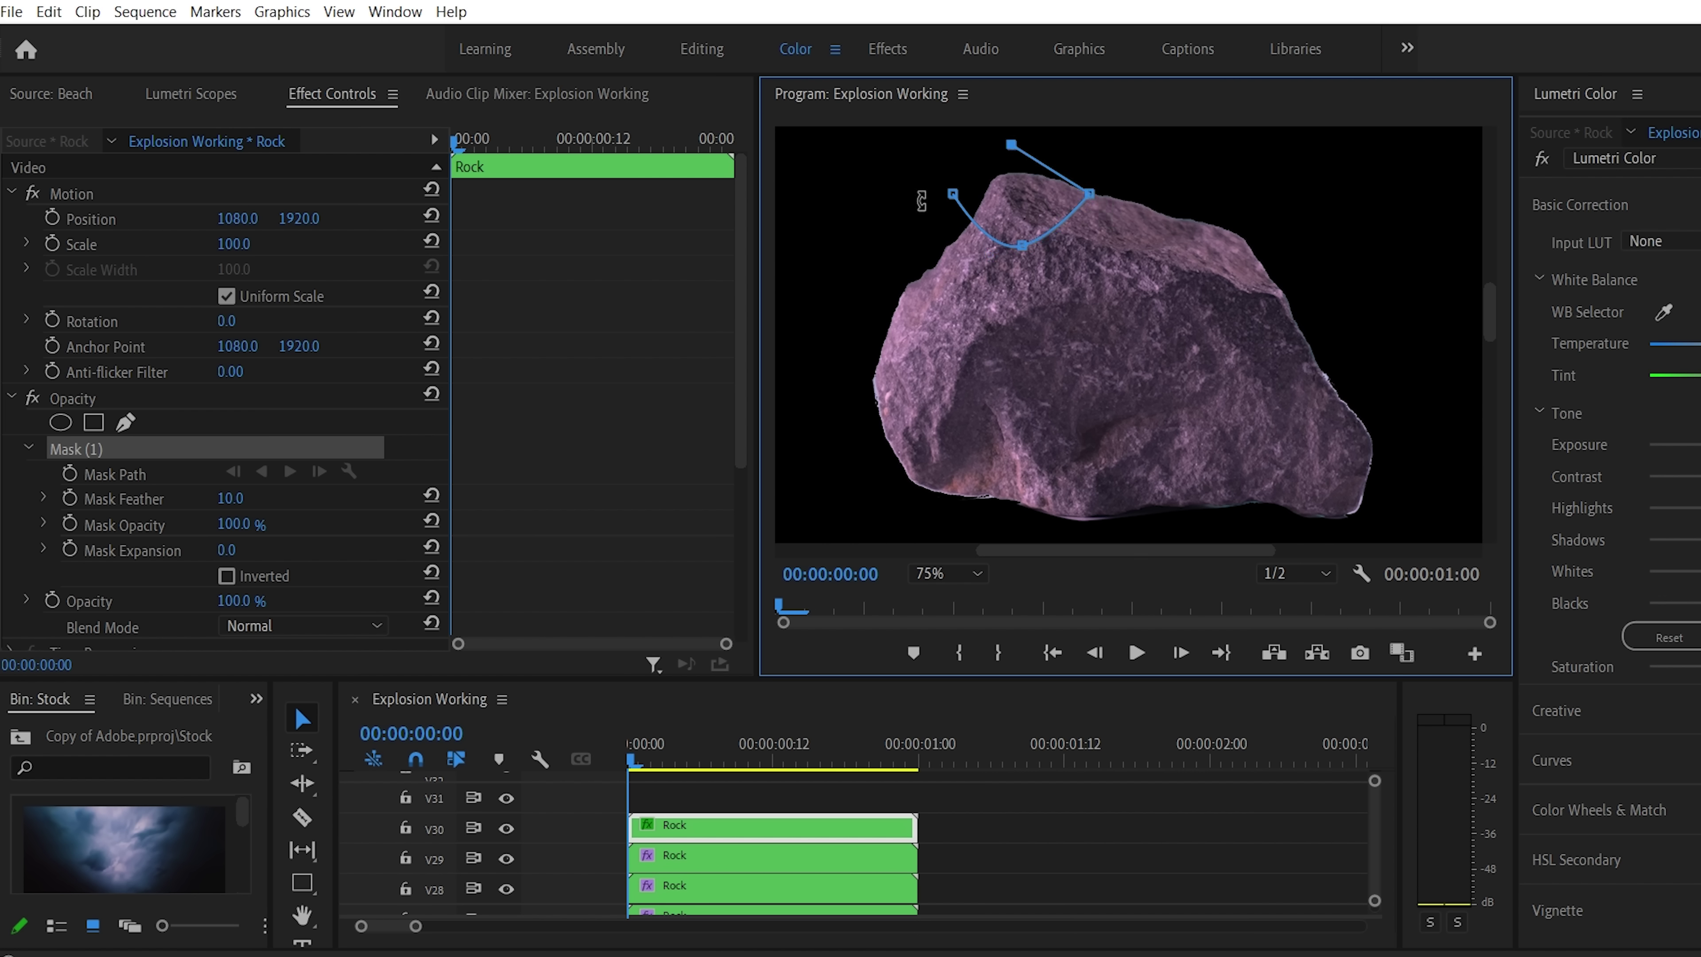
{"action": "left_click", "coordinate": [952, 193]}
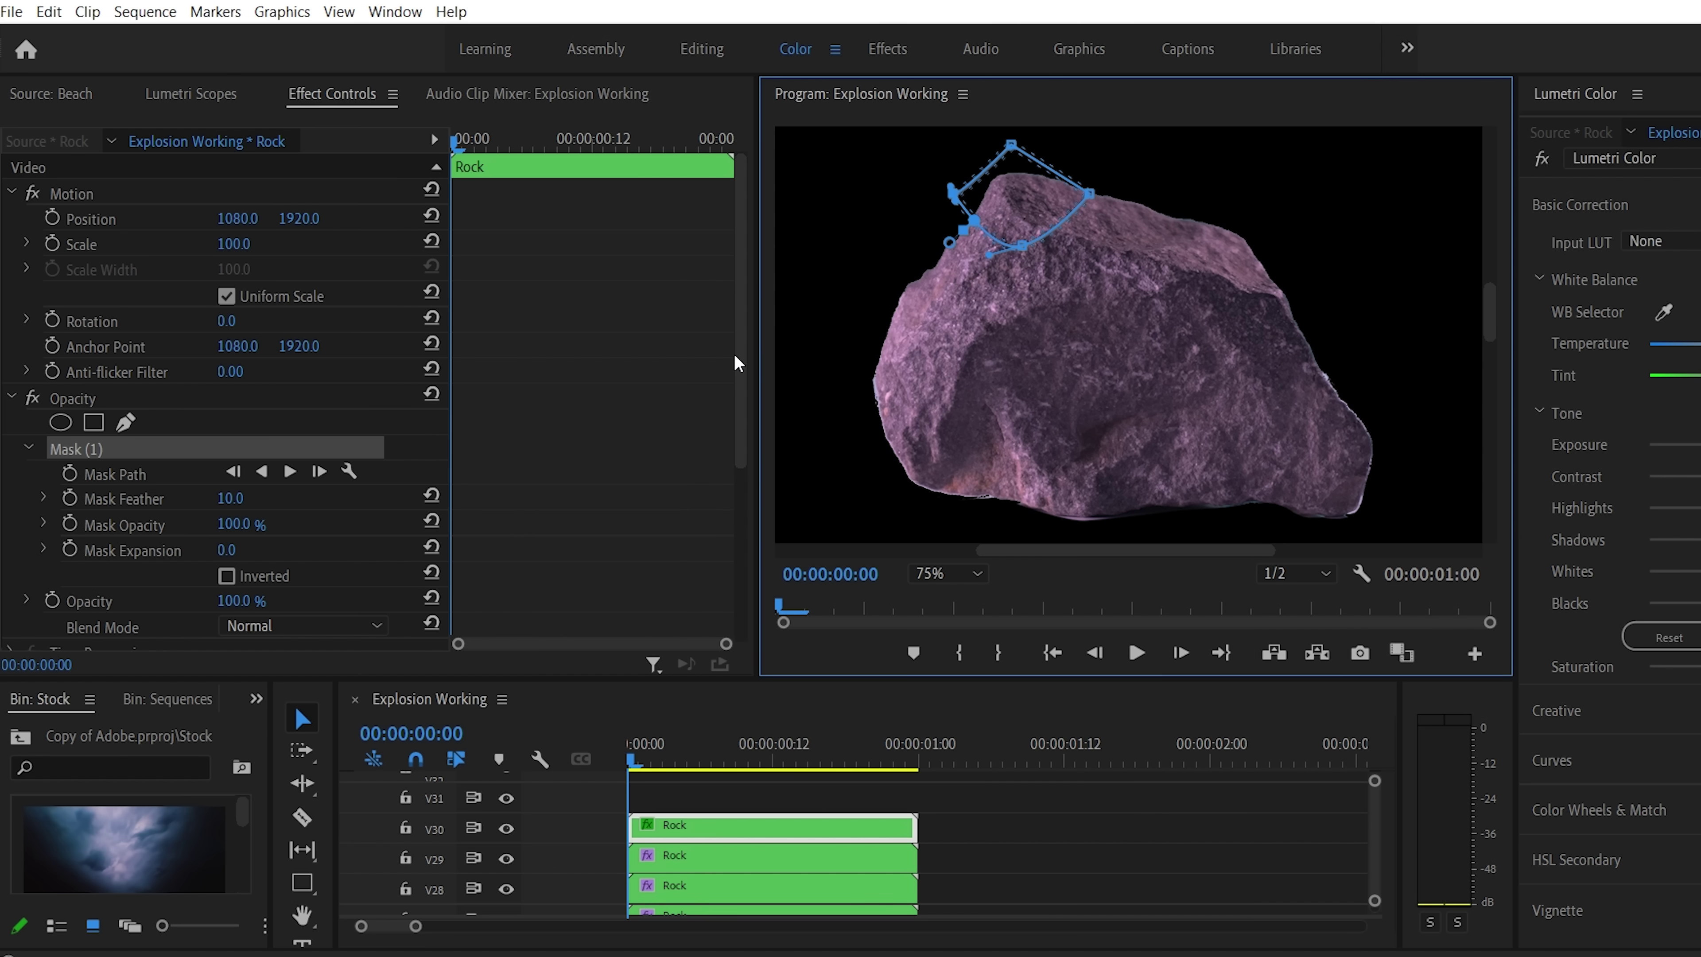
- Delete the Lumetri Color effect to remove this clip's purple tint
{"action": "left_click_drag", "start_coordinate": [744, 355], "coordinate": [743, 526]}
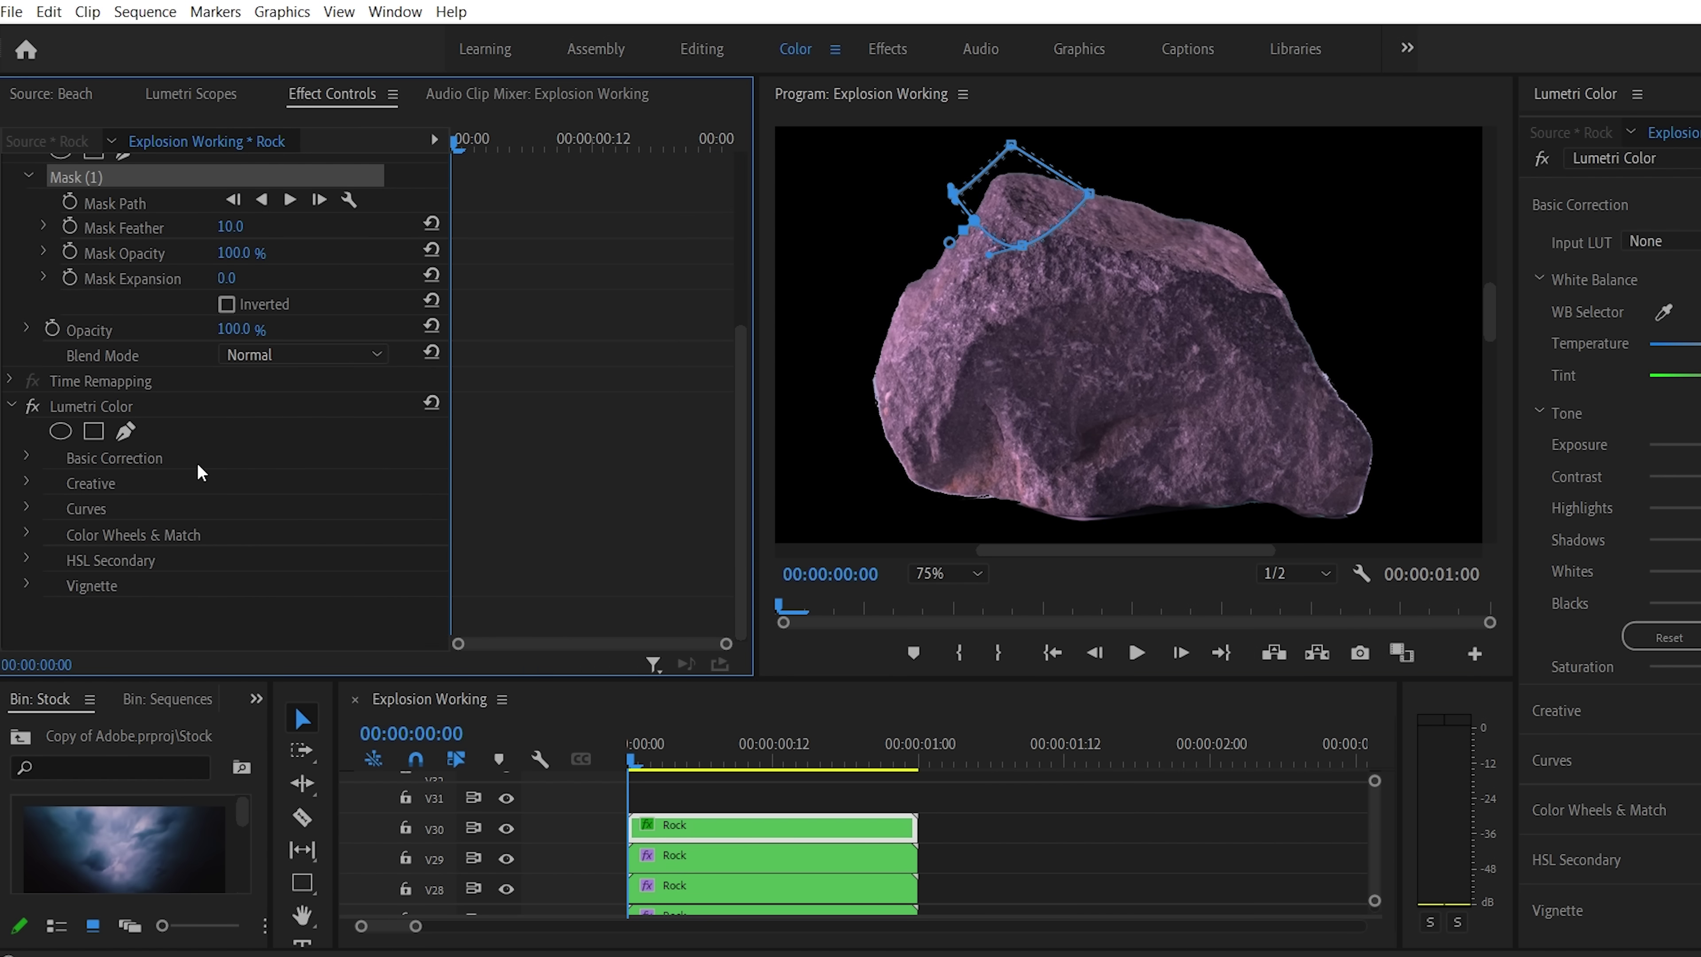
{"action": "left_click", "coordinate": [140, 406]}
{"action": "key", "text": "Delete"}
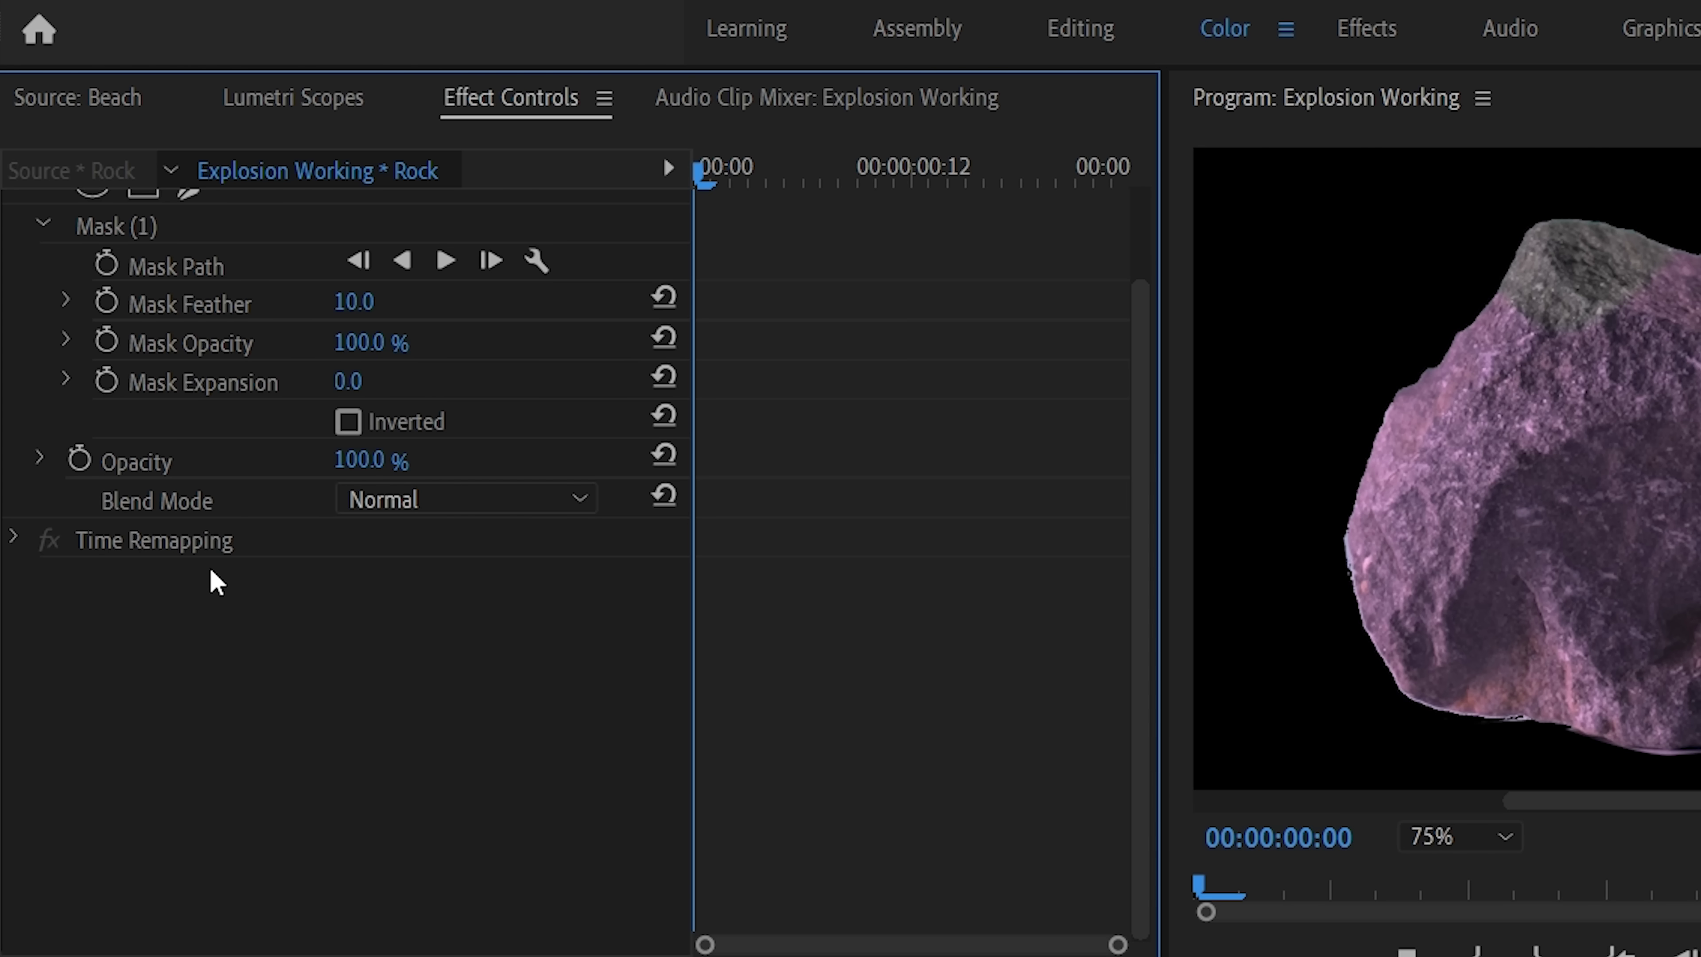
- Set the tip fragment's Mask Feather to 0
{"action": "left_click", "coordinate": [394, 304]}
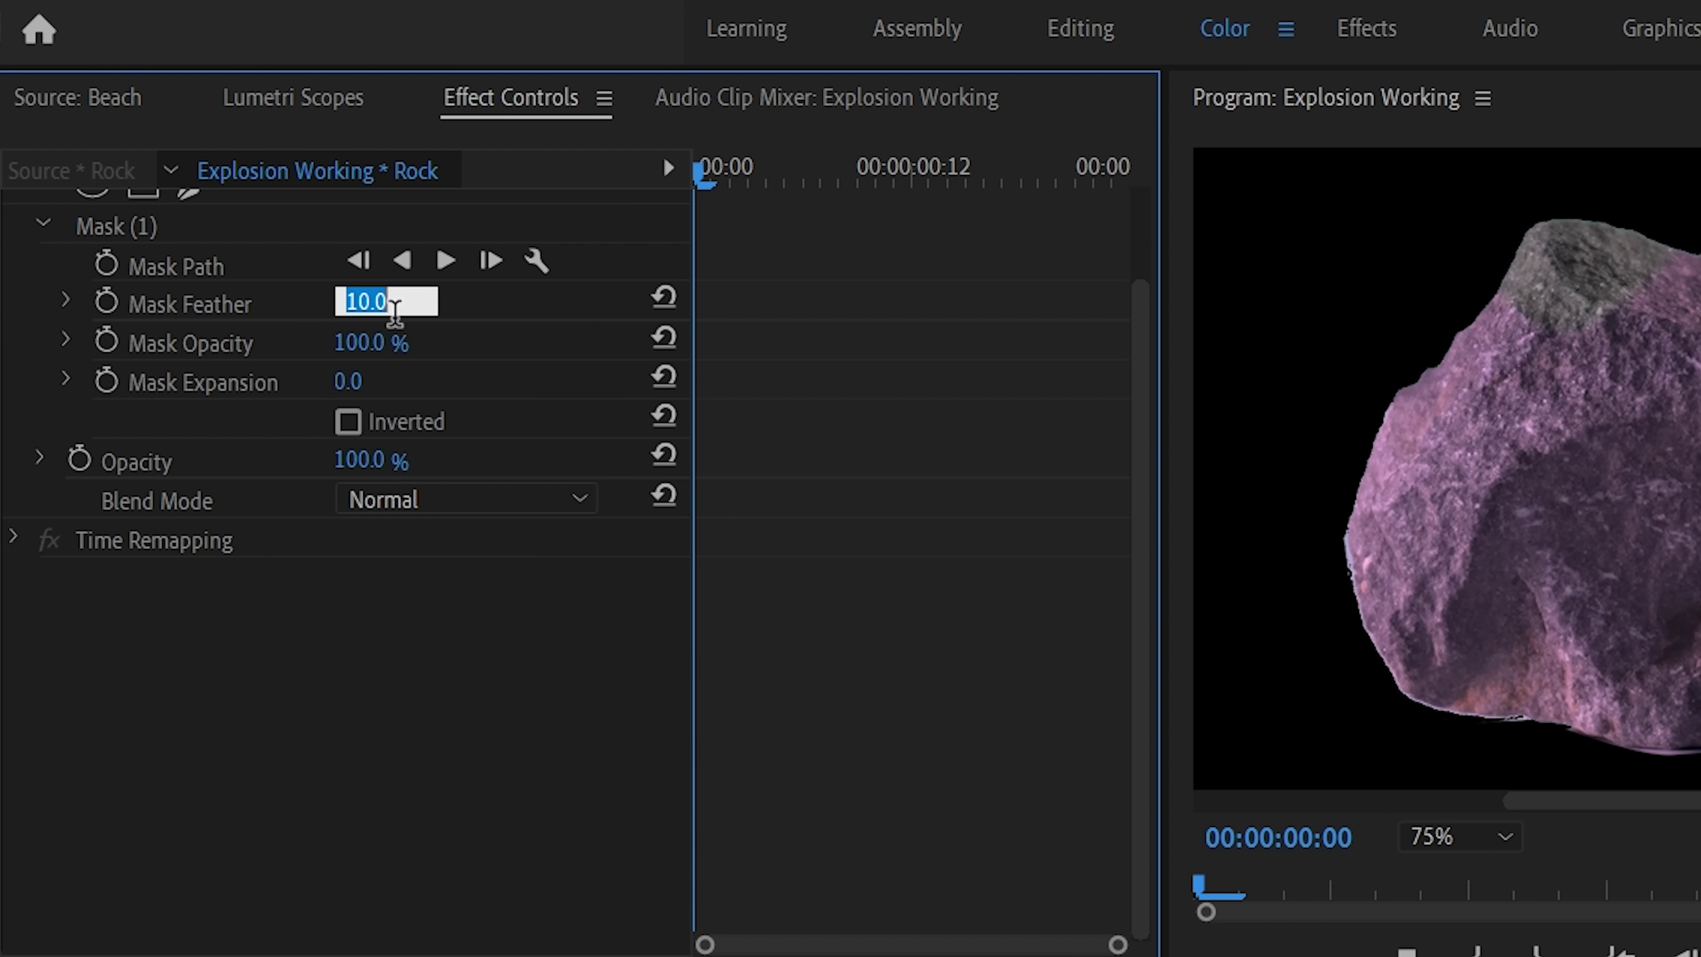
{"action": "type", "text": "0"}
{"action": "key", "text": "Return"}
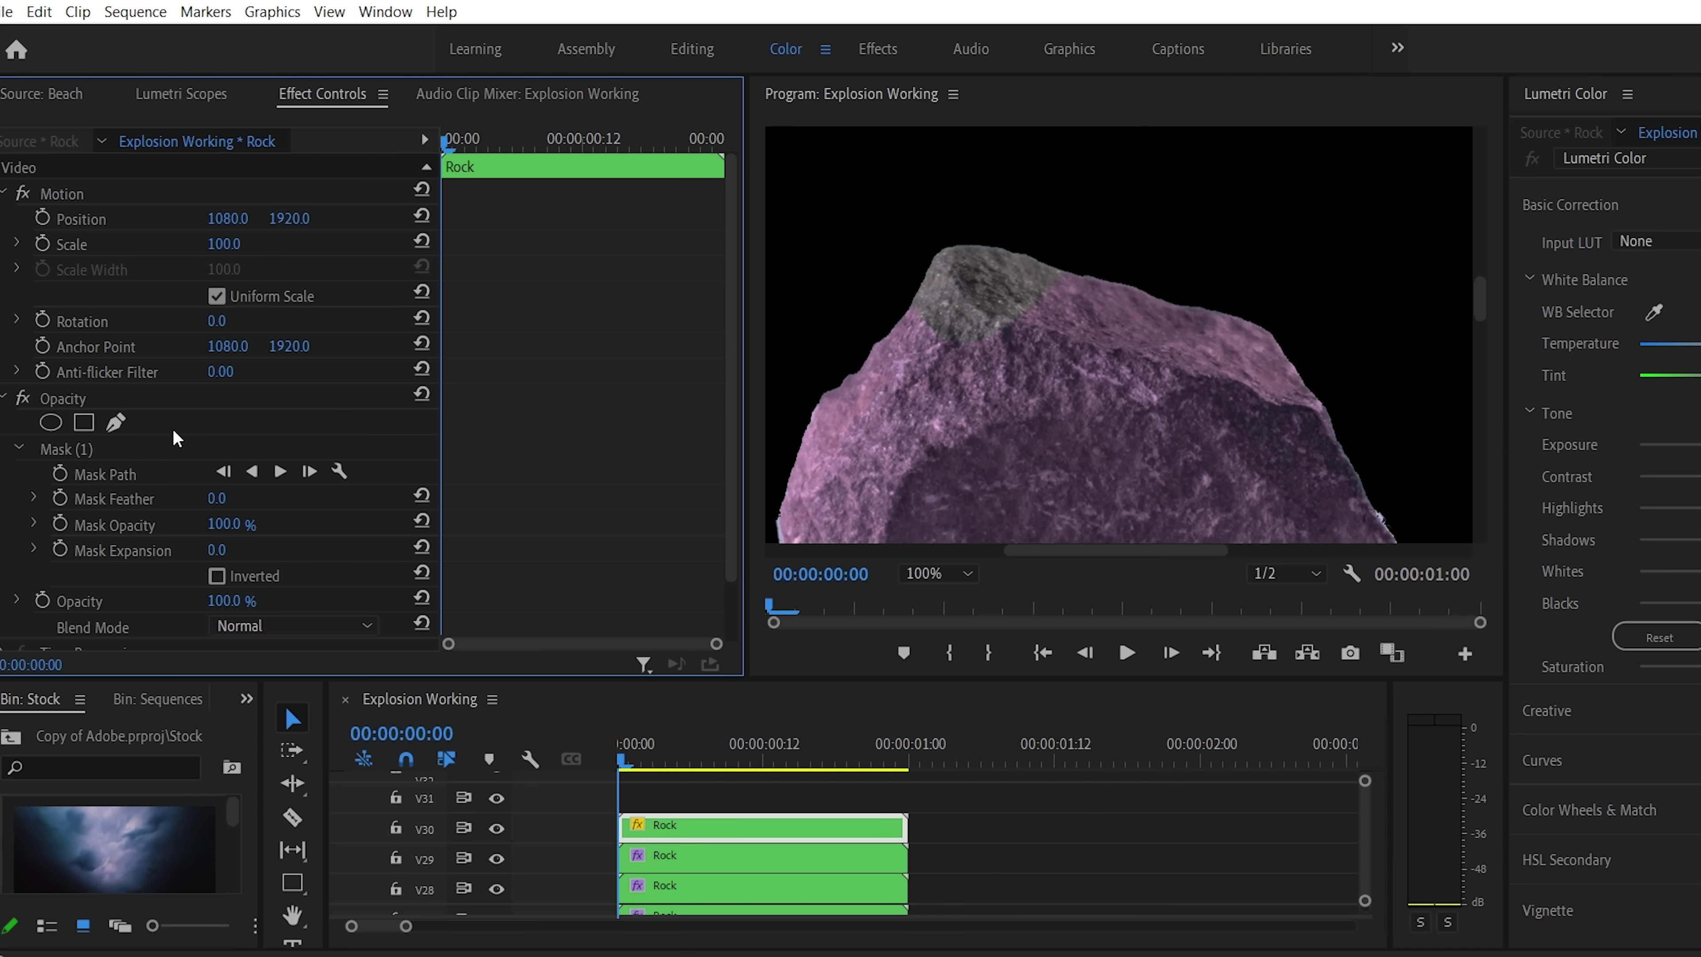
- Add a pen mask to the V29 Rock copy and reshape it around the fragment beside the tip
{"action": "left_click", "coordinate": [70, 448]}
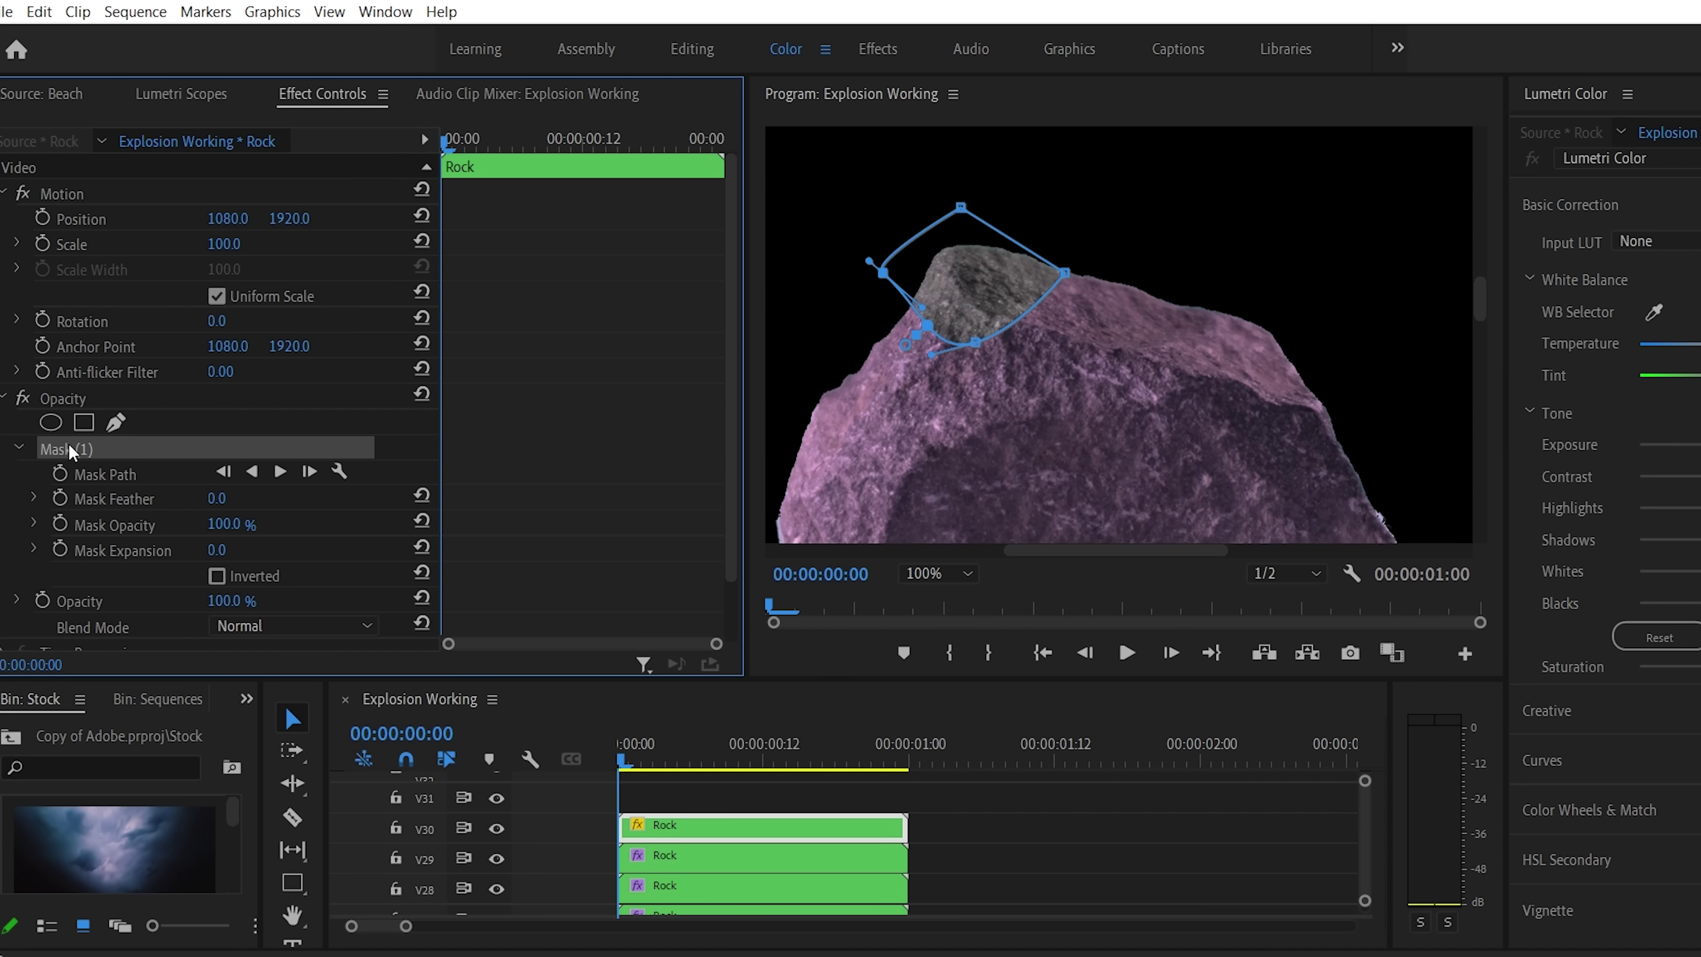
{"action": "left_click", "coordinate": [657, 859]}
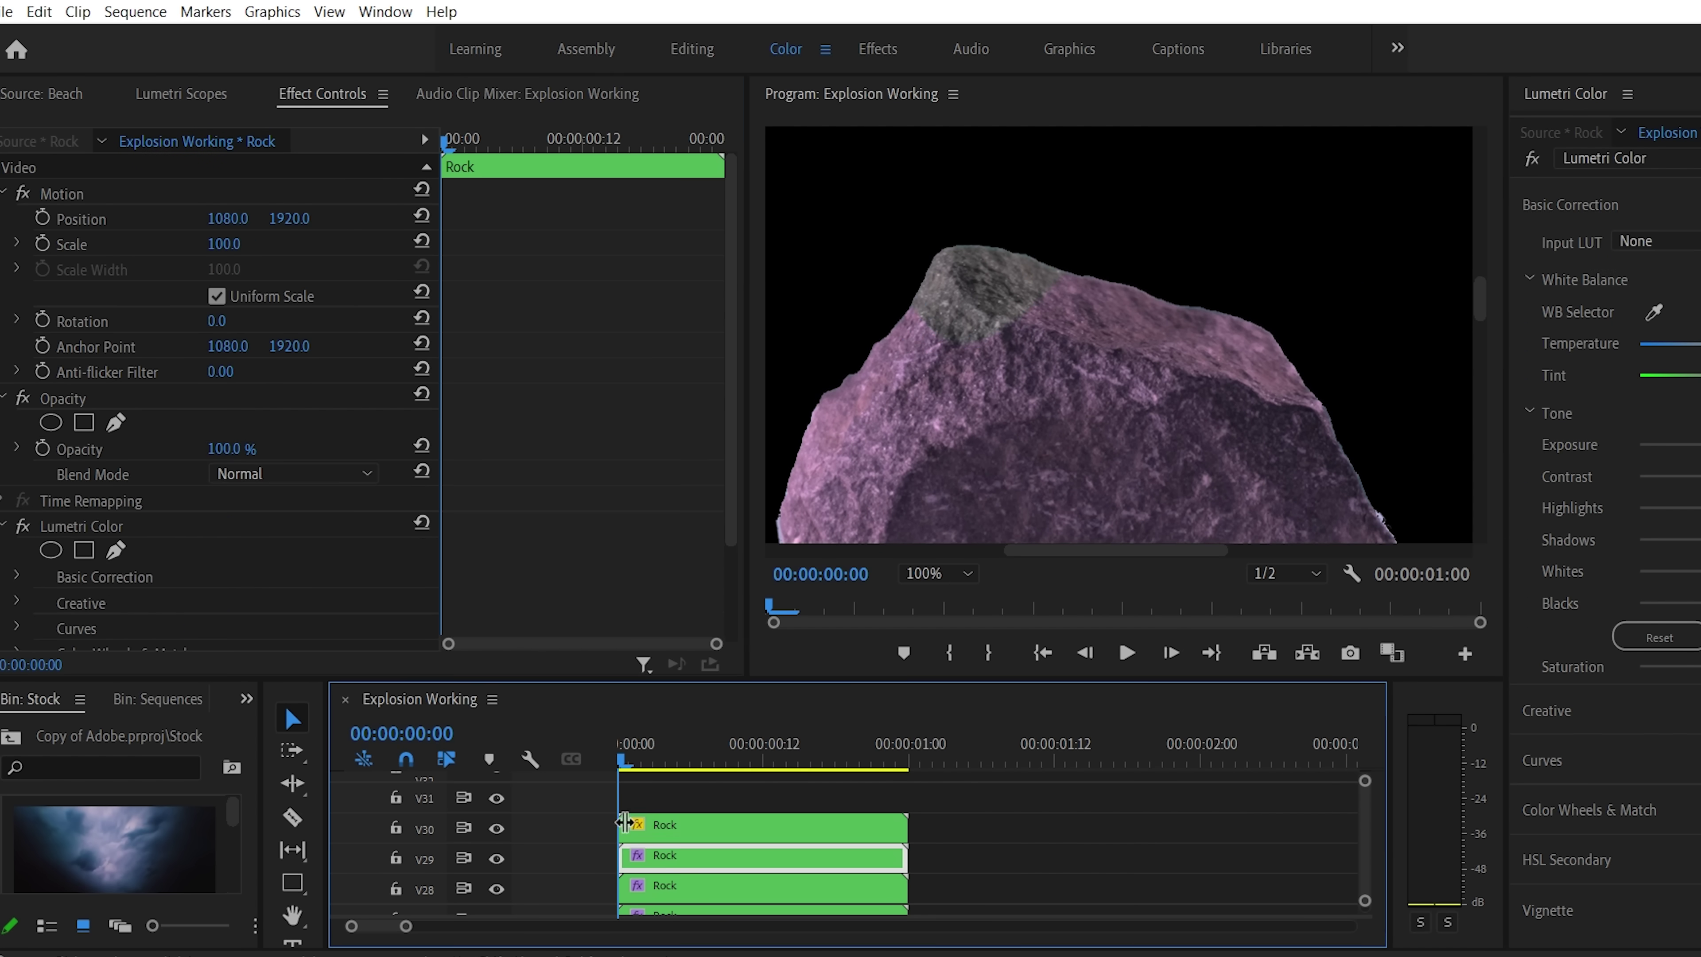
{"action": "left_click", "coordinate": [84, 422]}
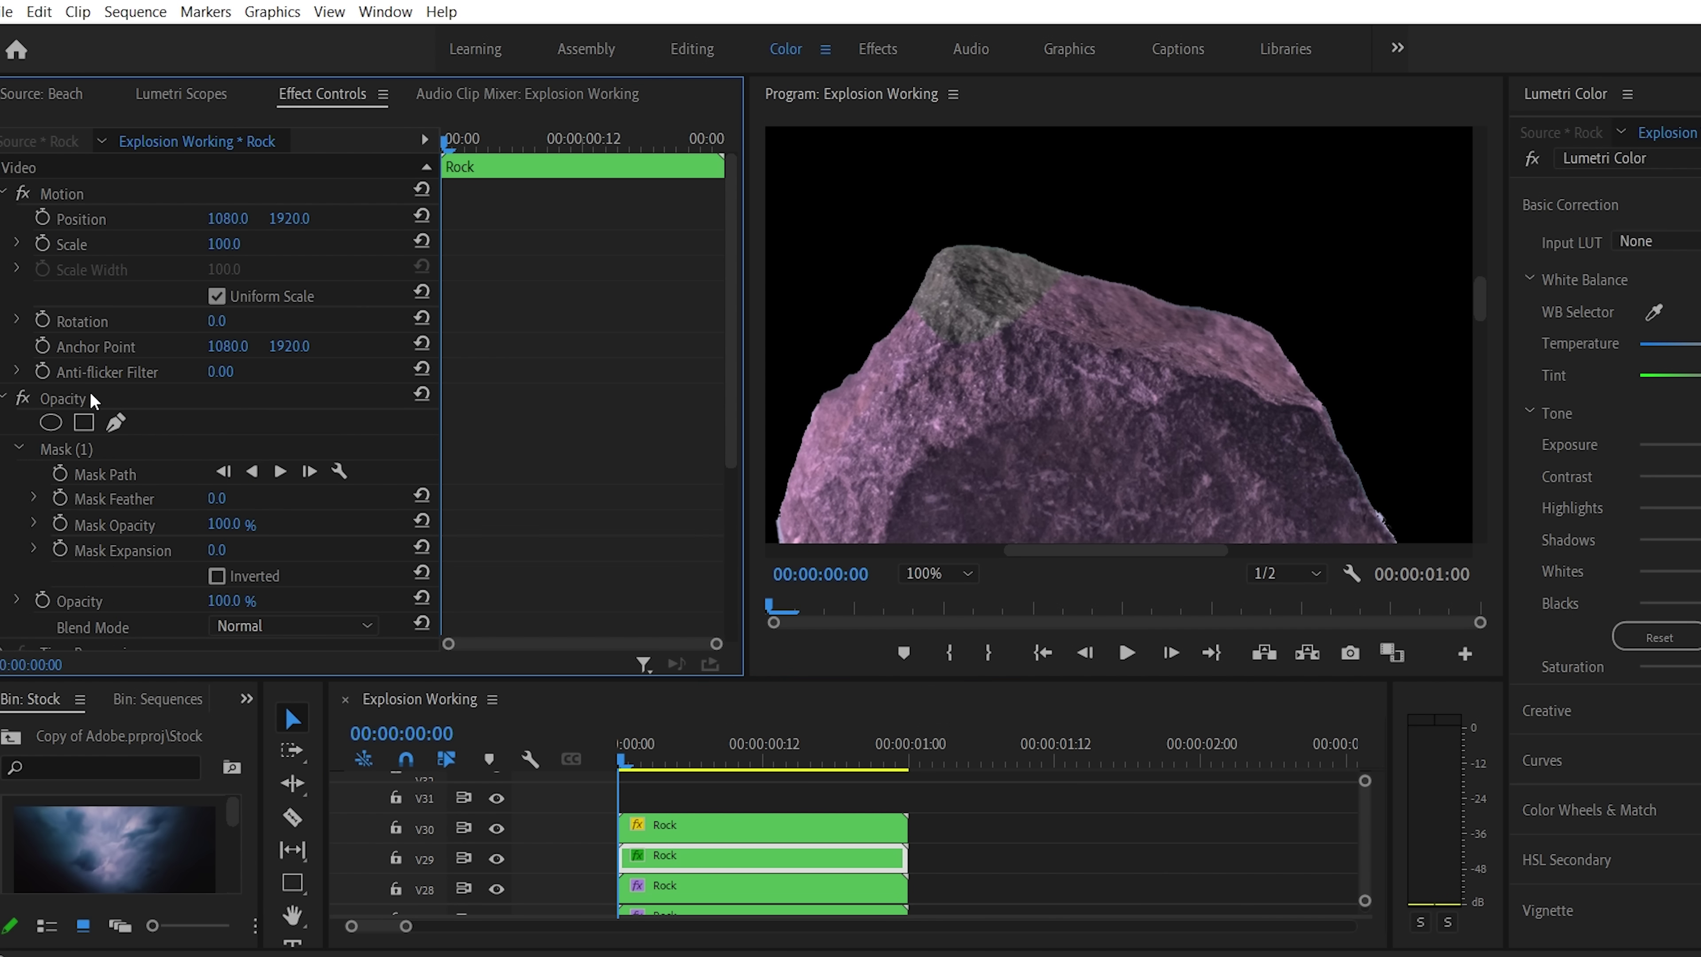
{"action": "left_click", "coordinate": [80, 449]}
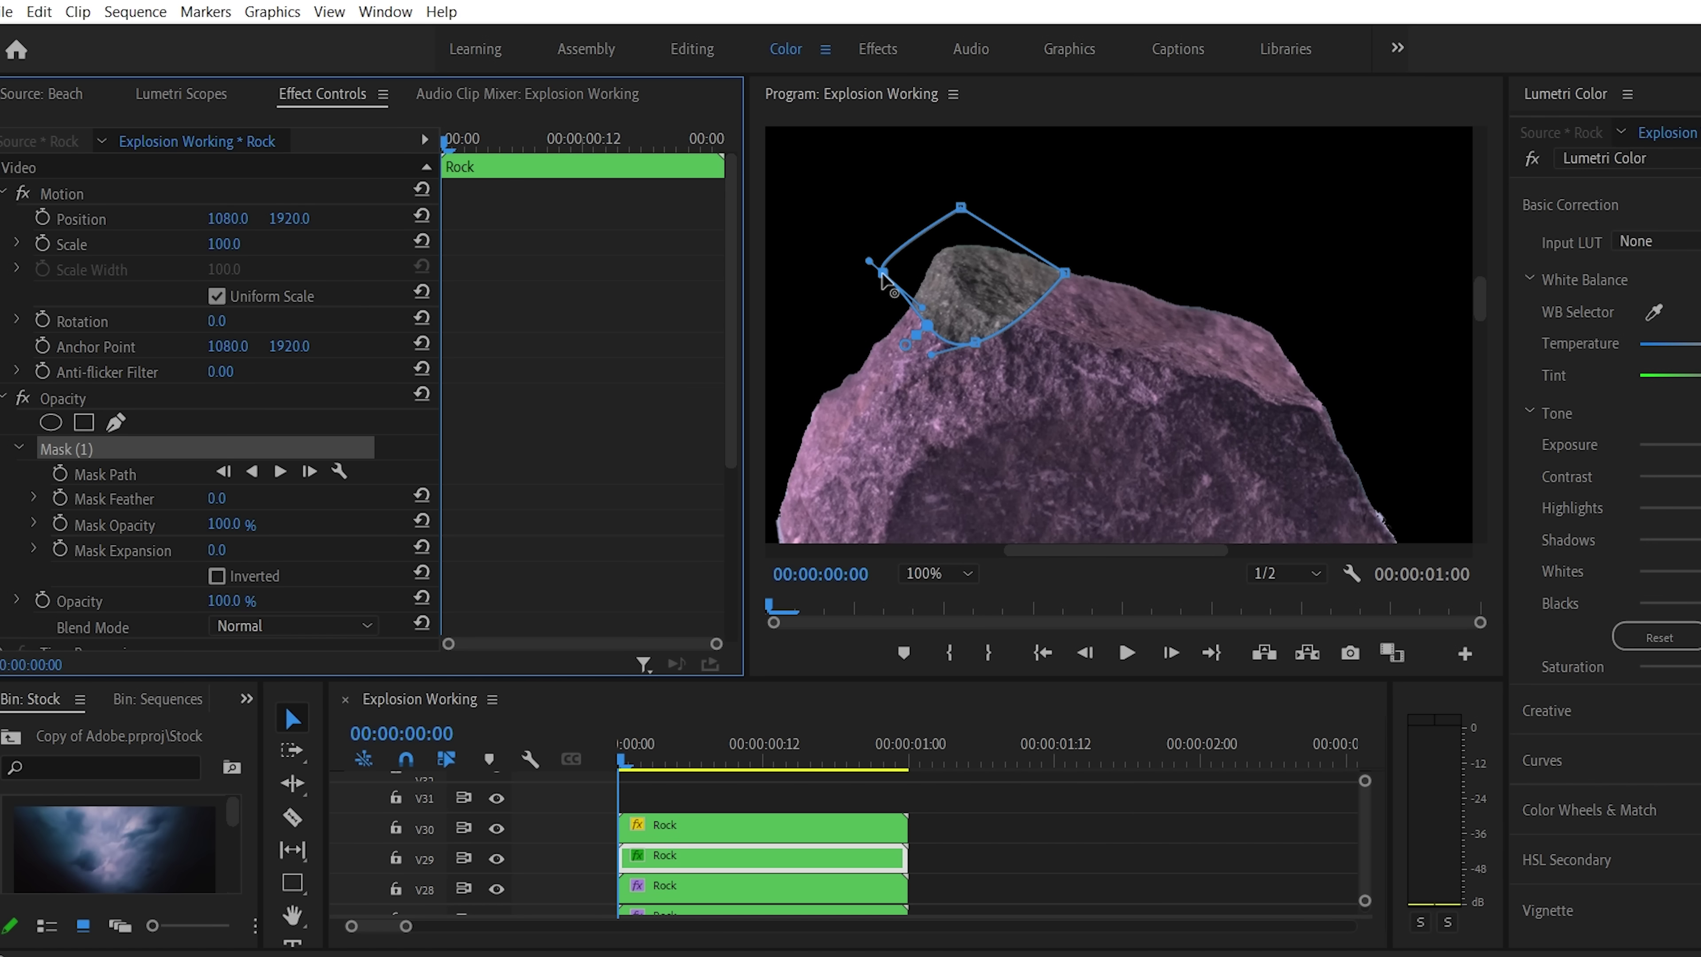
{"action": "left_click_drag", "start_coordinate": [882, 273], "coordinate": [1014, 385]}
{"action": "left_click_drag", "start_coordinate": [961, 214], "coordinate": [1161, 287]}
{"action": "left_click", "coordinate": [1057, 377]}
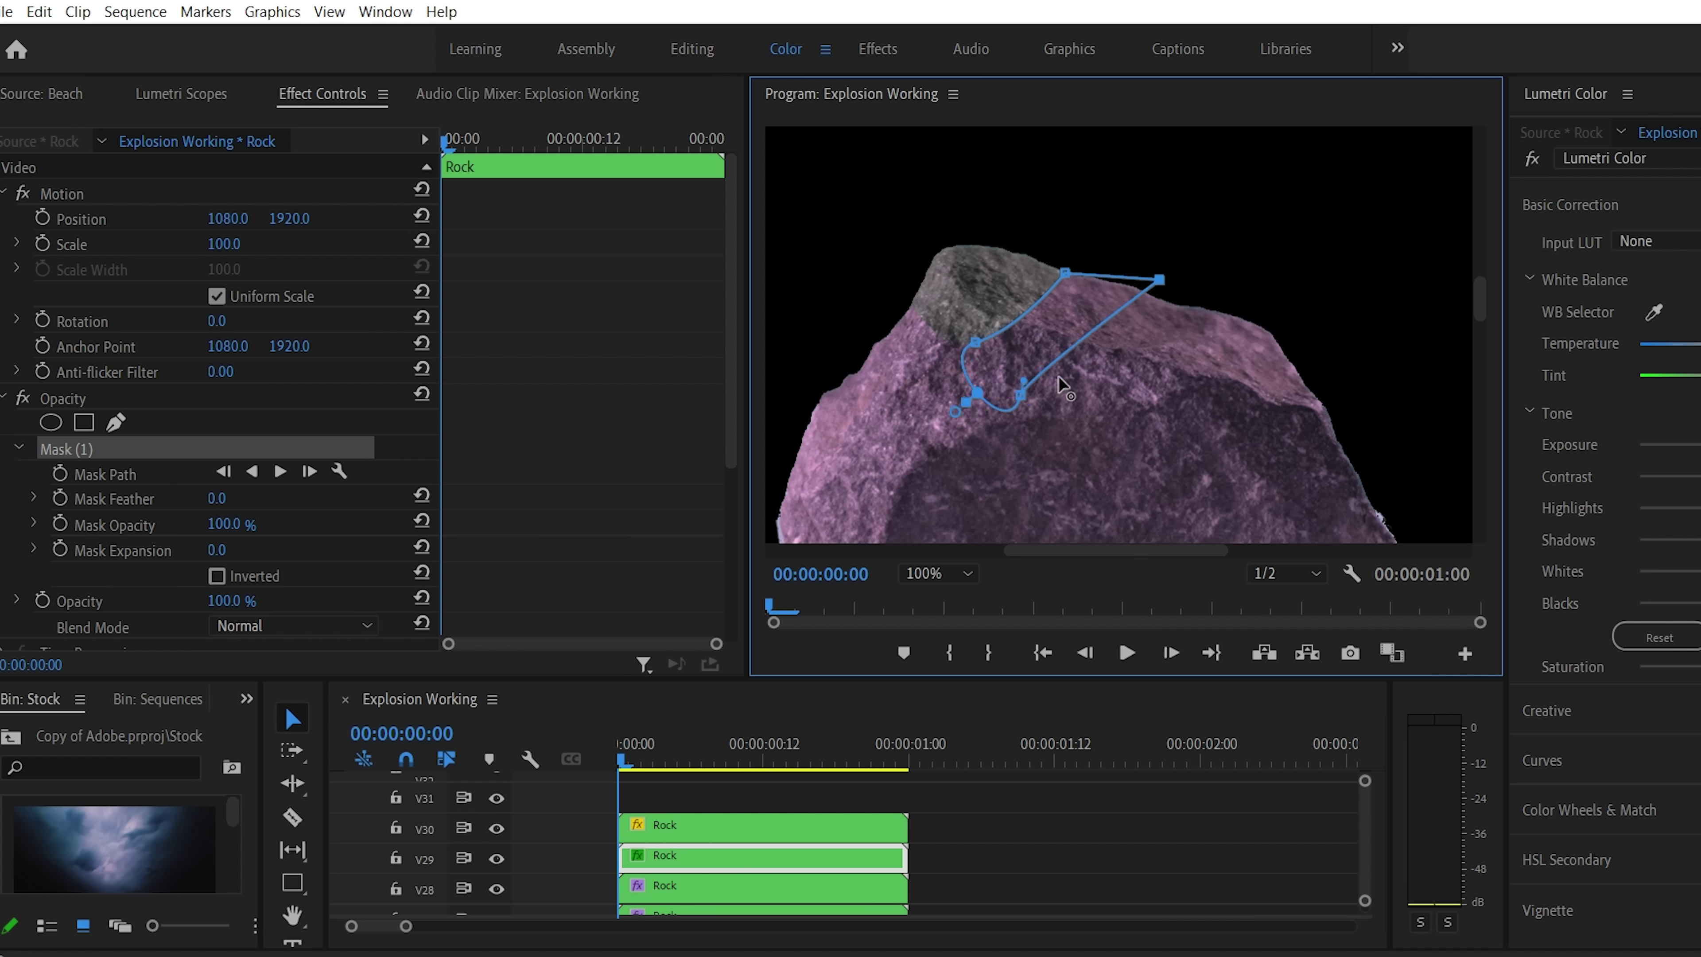
{"action": "left_click_drag", "start_coordinate": [1022, 397], "coordinate": [1056, 400]}
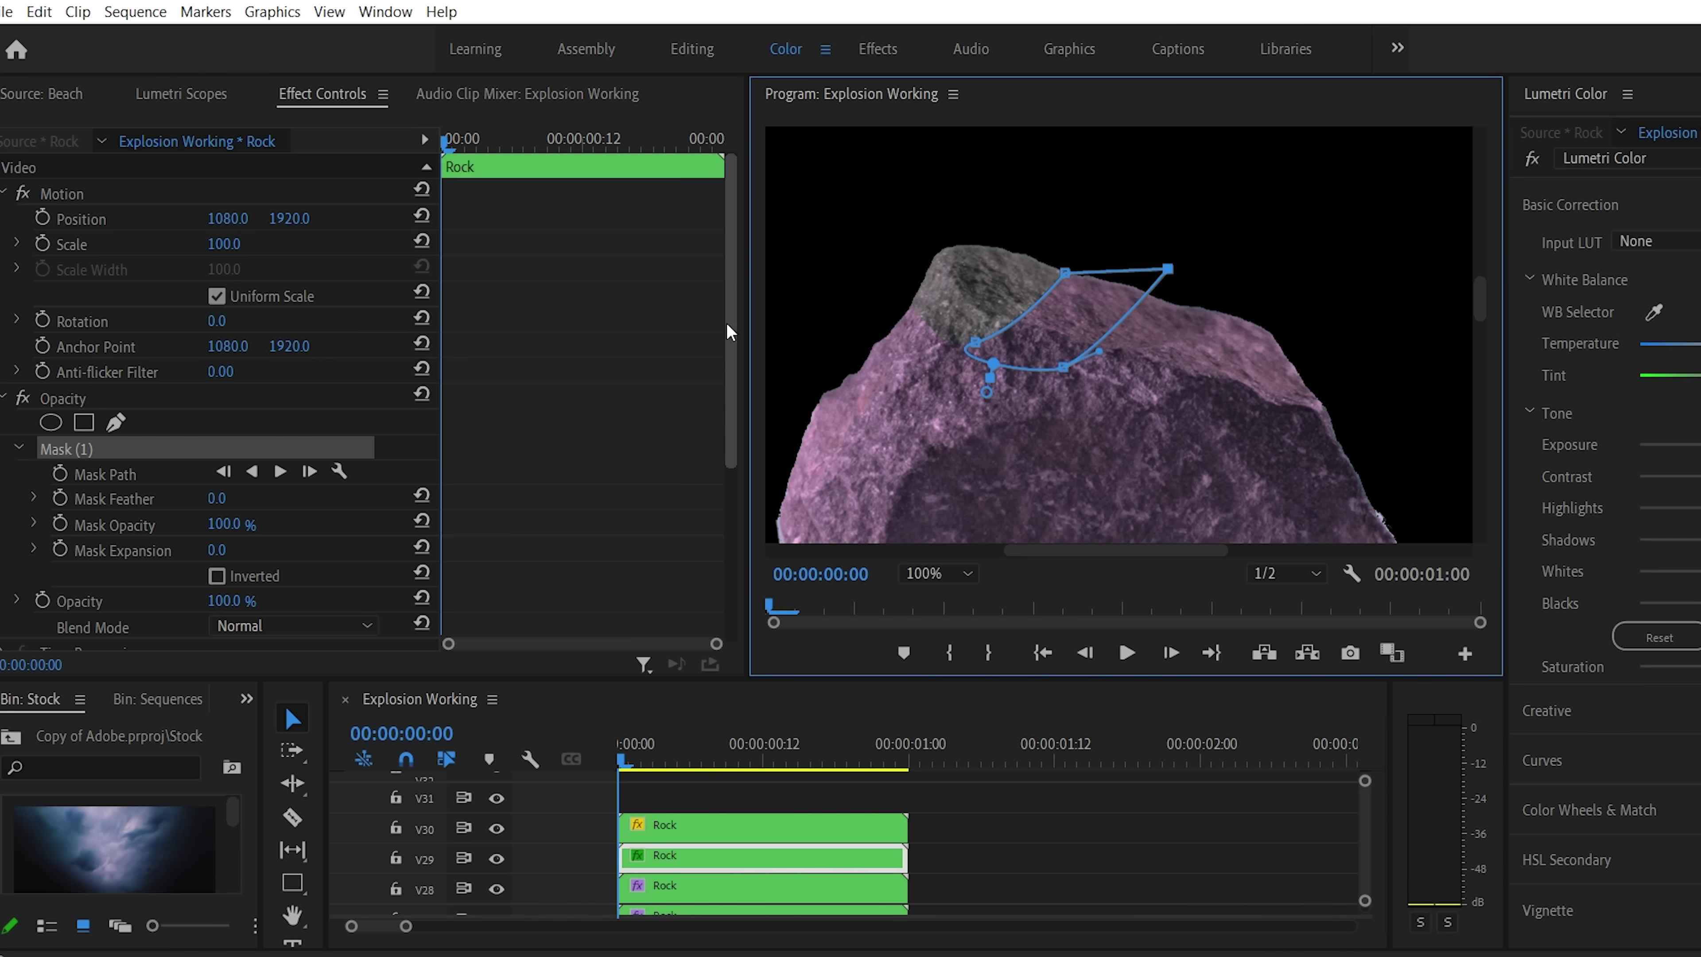
- Delete Lumetri Color from the V29 clip to remove its purple tint
{"action": "scroll", "coordinate": [190, 419], "scroll_direction": "down", "scroll_amount": 5}
{"action": "left_click", "coordinate": [188, 411]}
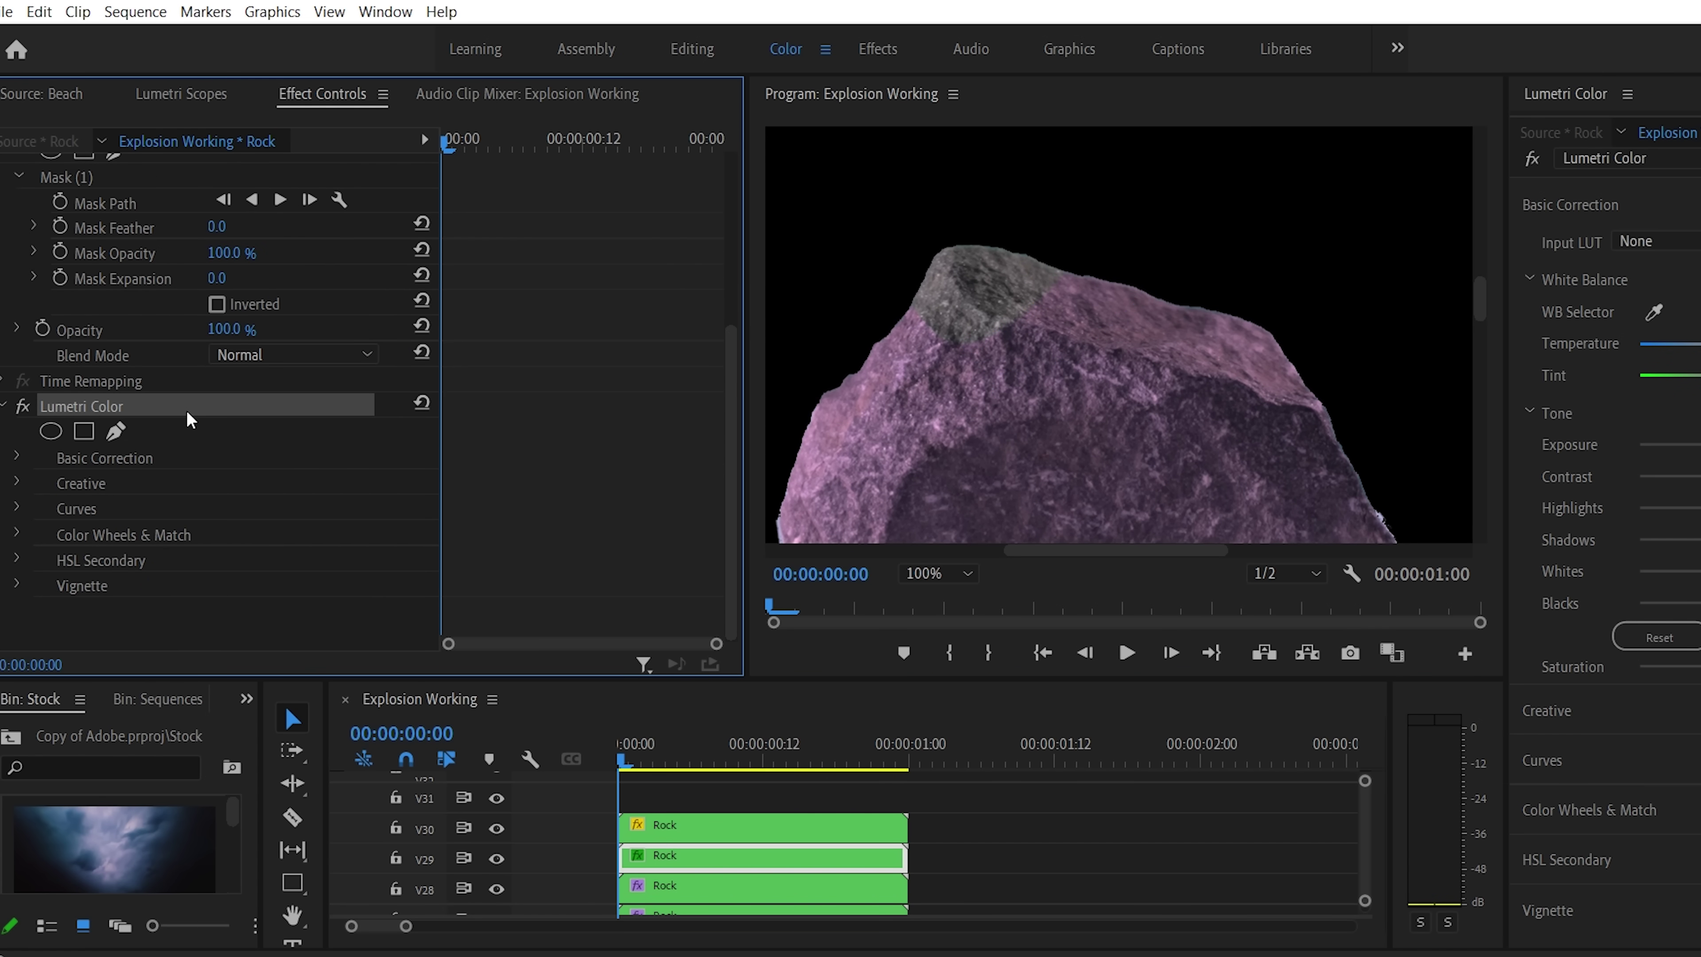
{"action": "key", "text": "Delete"}
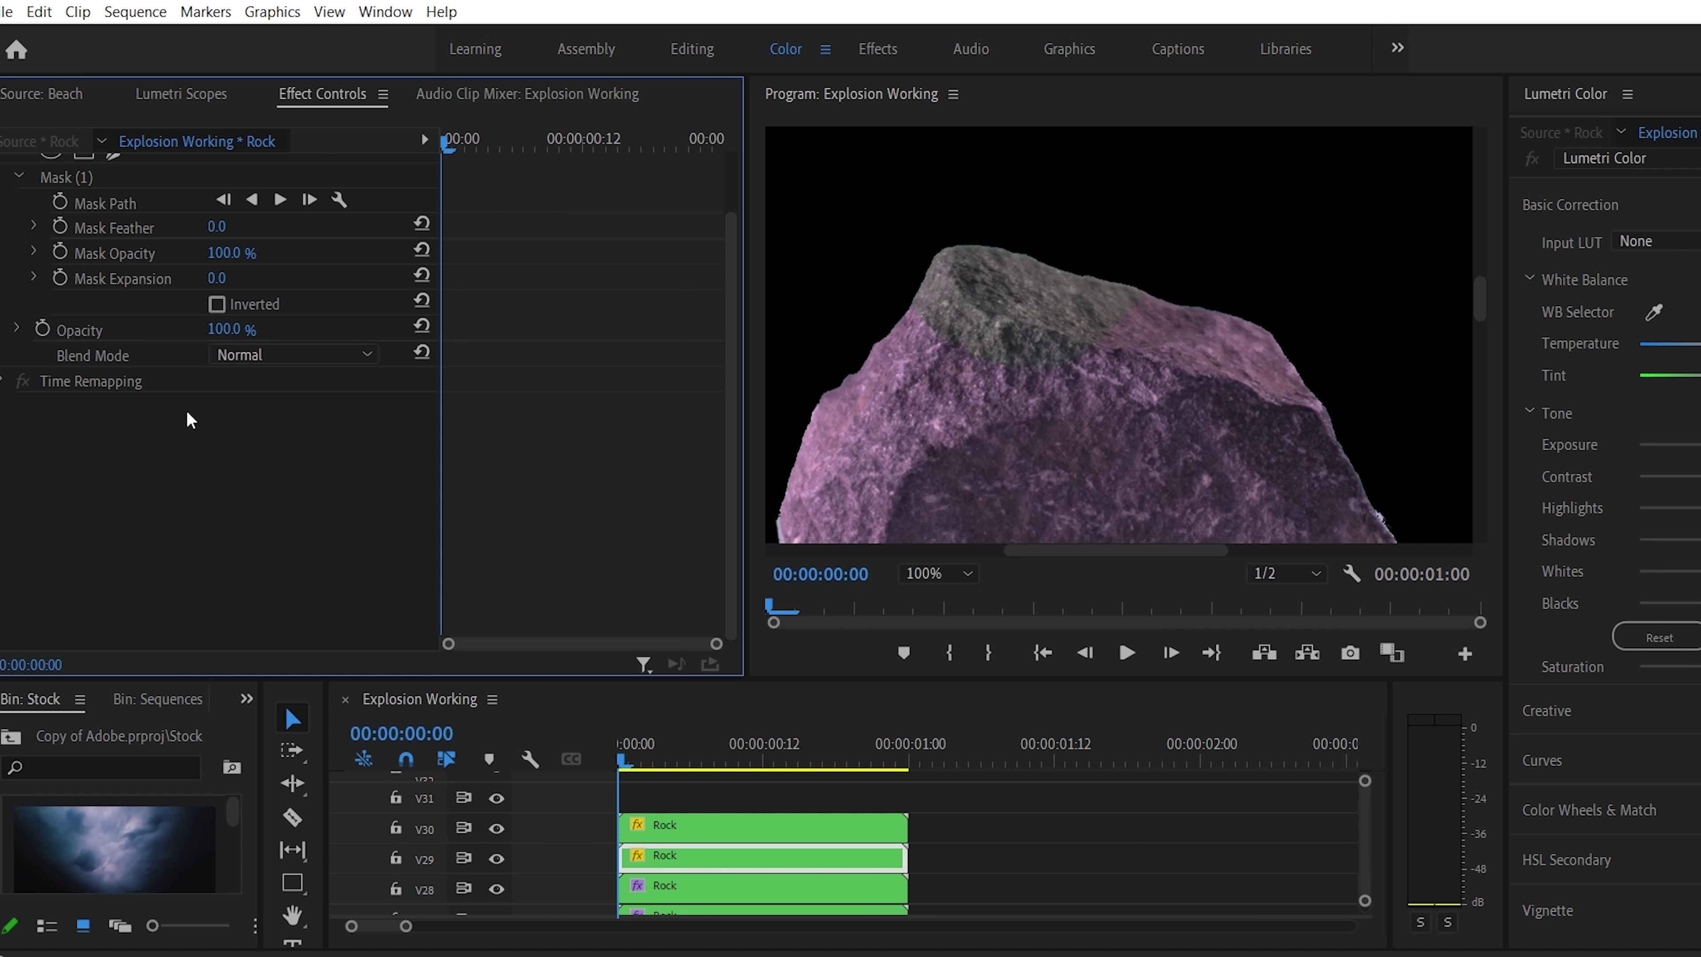
{"action": "left_click", "coordinate": [98, 180]}
- Move the V28 Rock copy's mask onto a neighbouring part of the rock
{"action": "left_click", "coordinate": [736, 885]}
{"action": "left_click", "coordinate": [53, 447]}
{"action": "left_click_drag", "start_coordinate": [1074, 280], "coordinate": [1198, 427]}
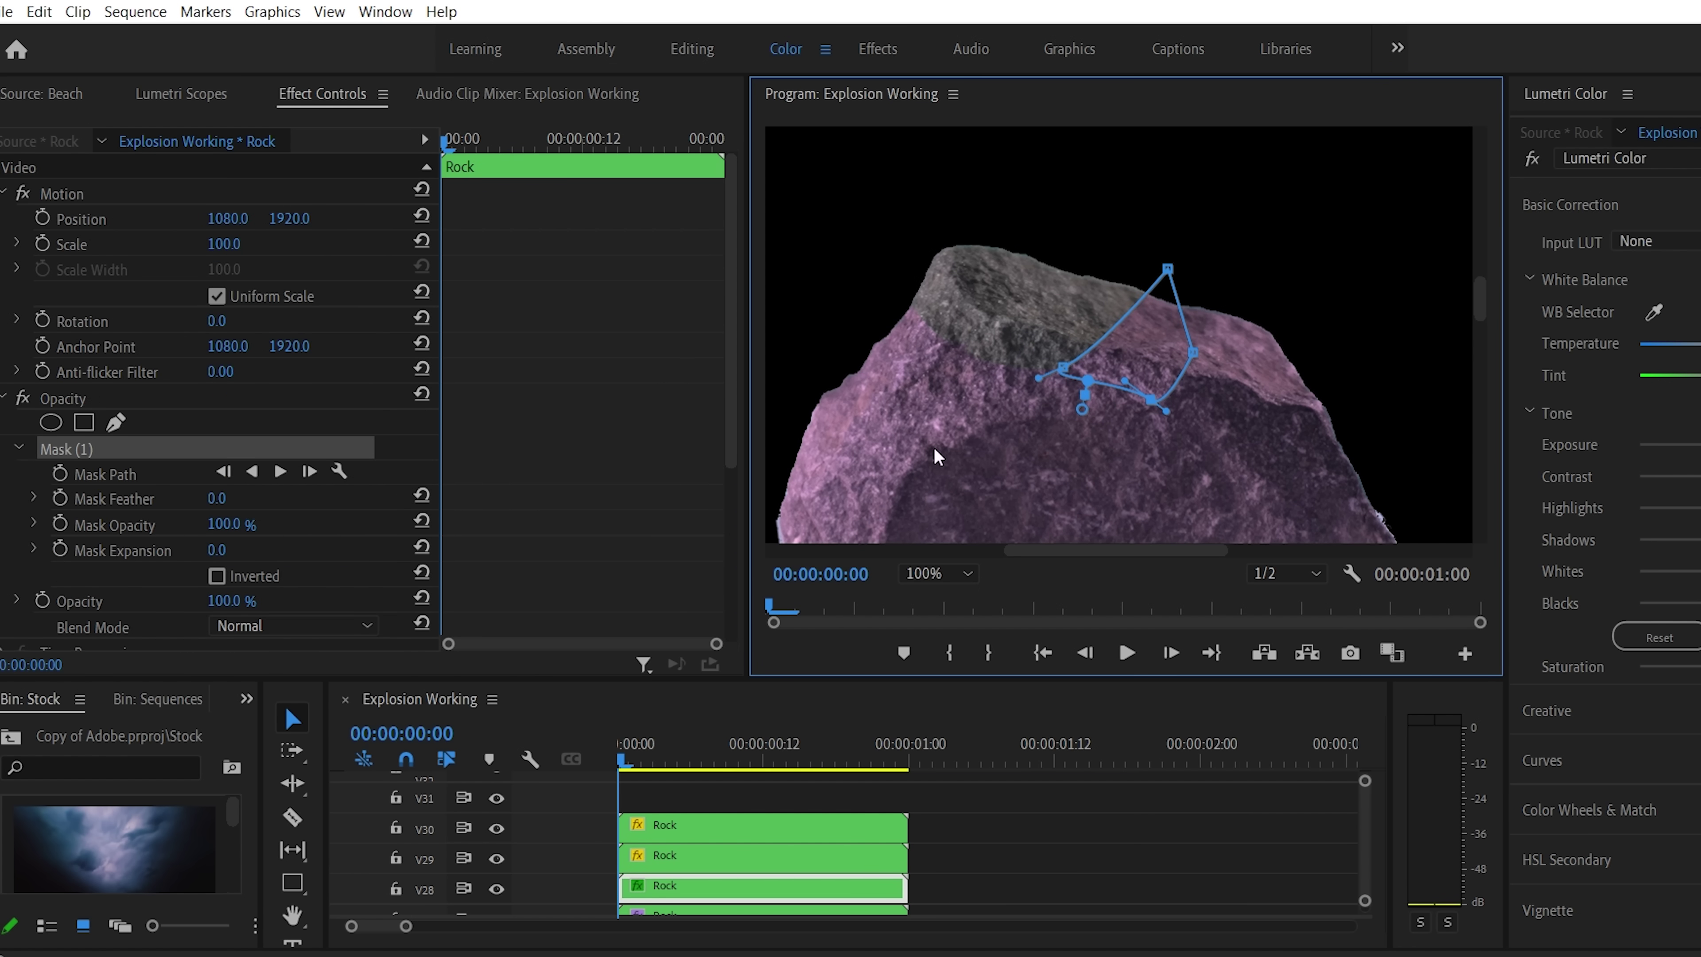
{"action": "scroll", "coordinate": [114, 406], "scroll_direction": "down", "scroll_amount": 5}
{"action": "left_click", "coordinate": [114, 406]}
{"action": "left_click", "coordinate": [67, 177]}
{"action": "scroll", "coordinate": [634, 874], "scroll_direction": "down", "scroll_amount": 1}
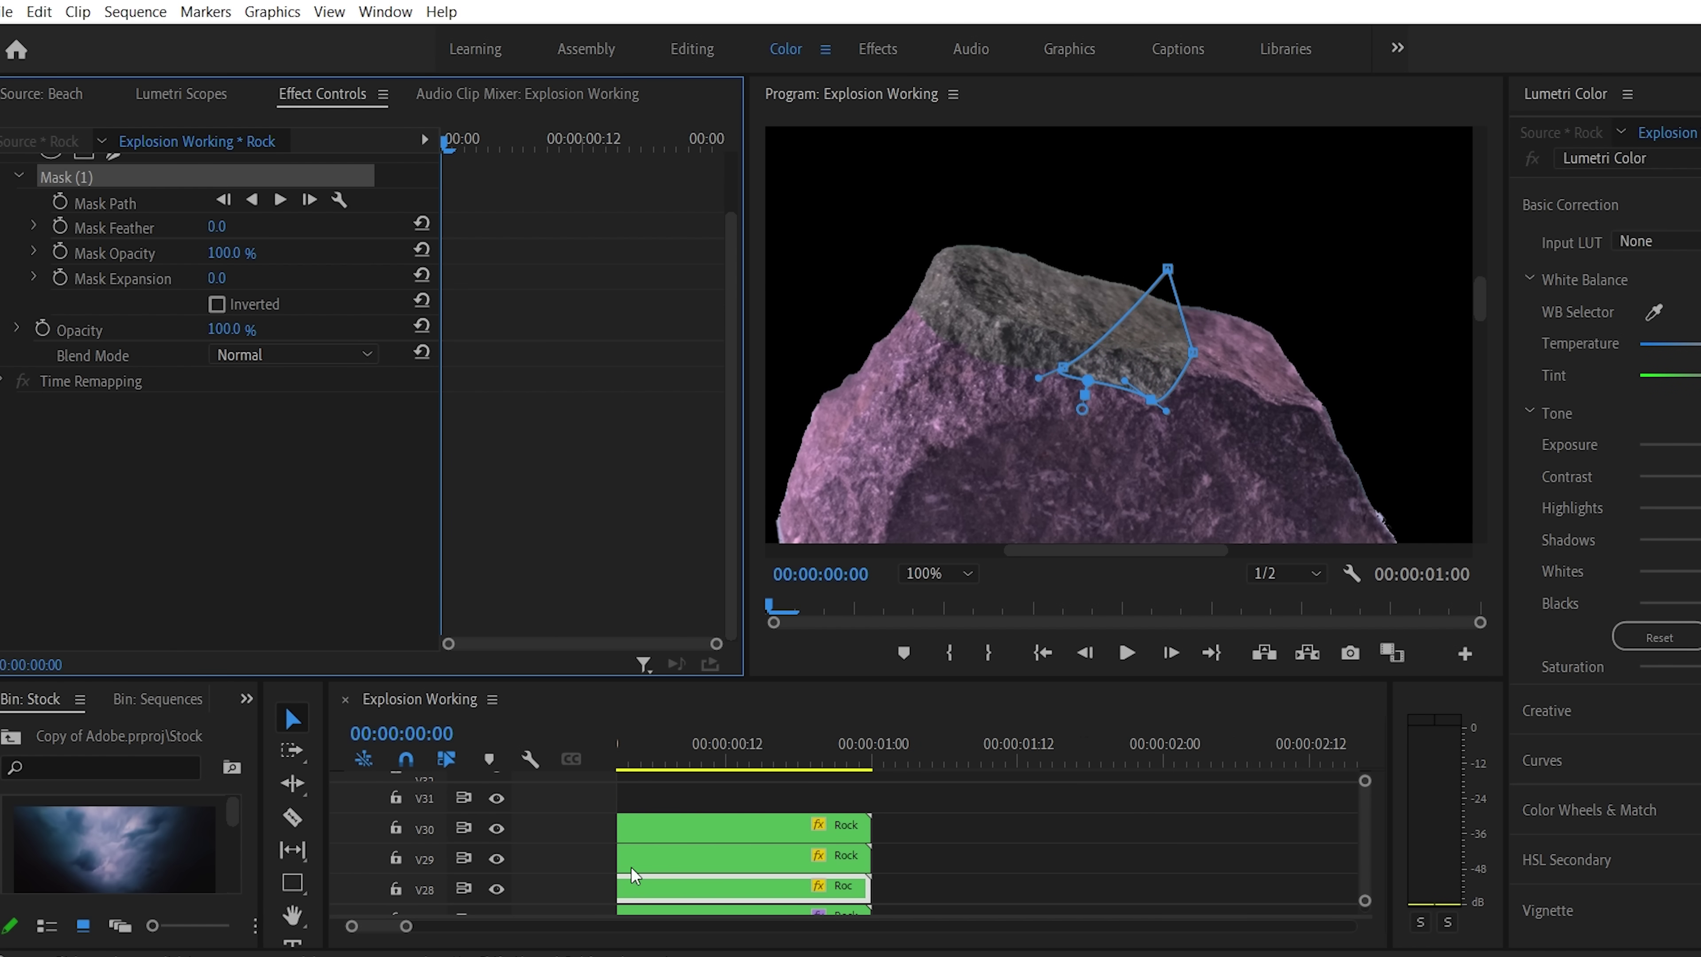
{"action": "scroll", "coordinate": [635, 874], "scroll_direction": "down", "scroll_amount": 2}
- Shift the V27 Rock copy's mask to the right onto another rock fragment
{"action": "left_click", "coordinate": [634, 858]}
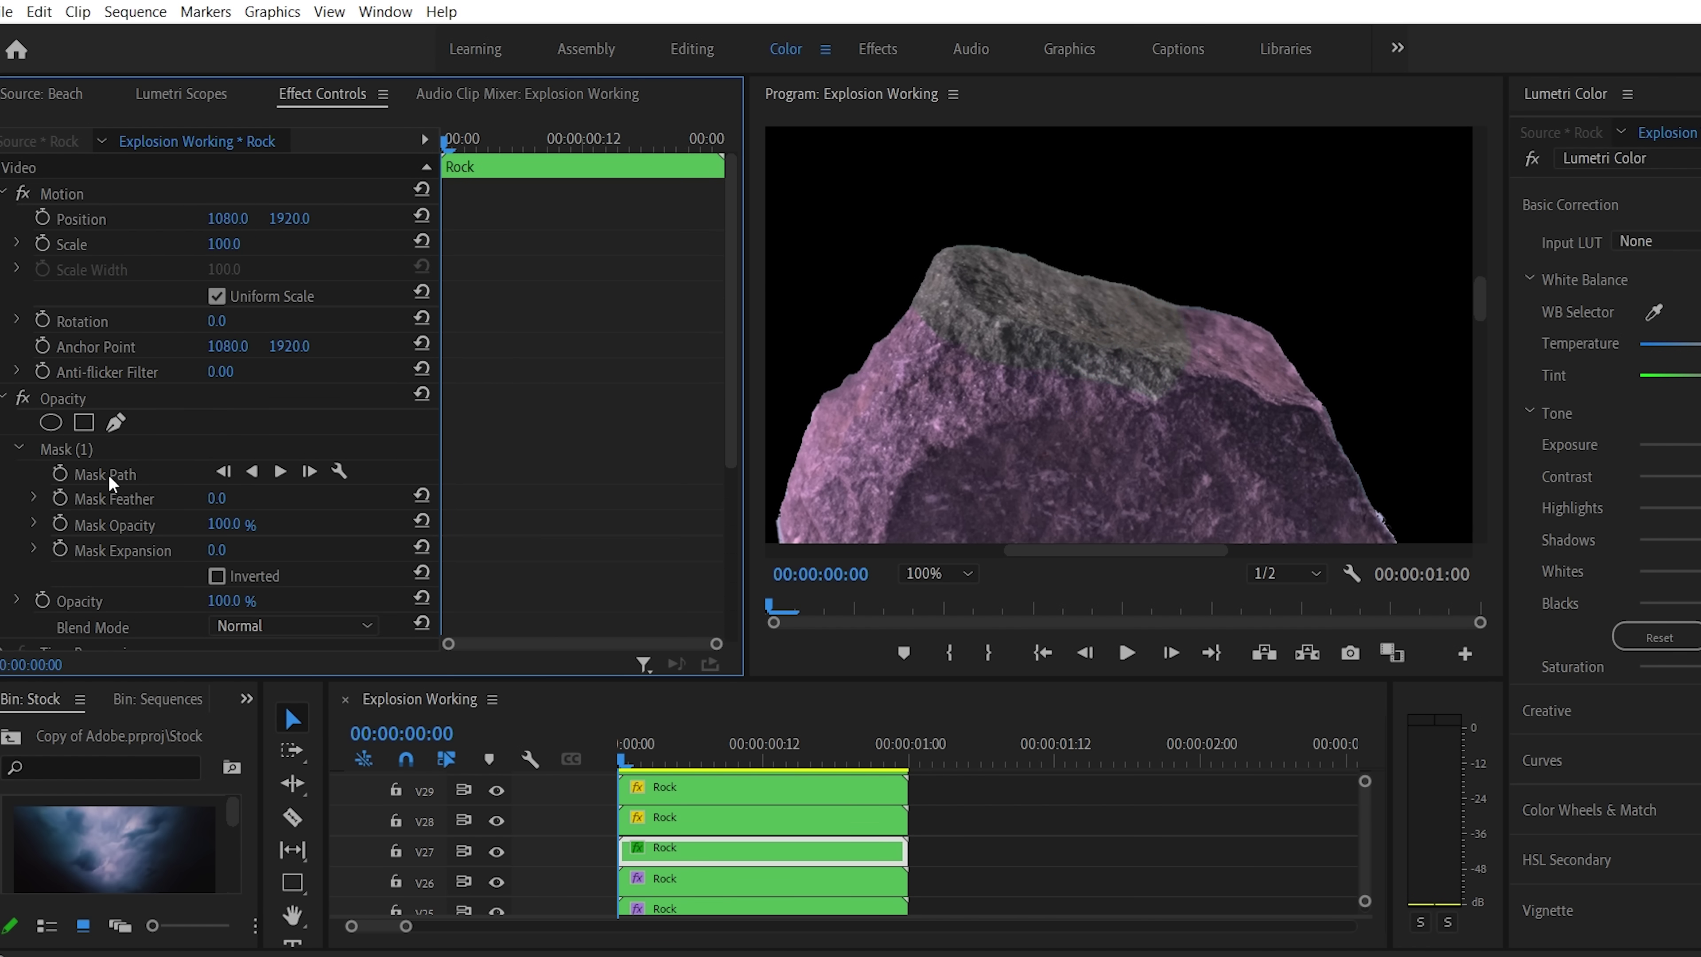
{"action": "left_click", "coordinate": [107, 448]}
{"action": "left_click_drag", "start_coordinate": [1138, 368], "coordinate": [1219, 370]}
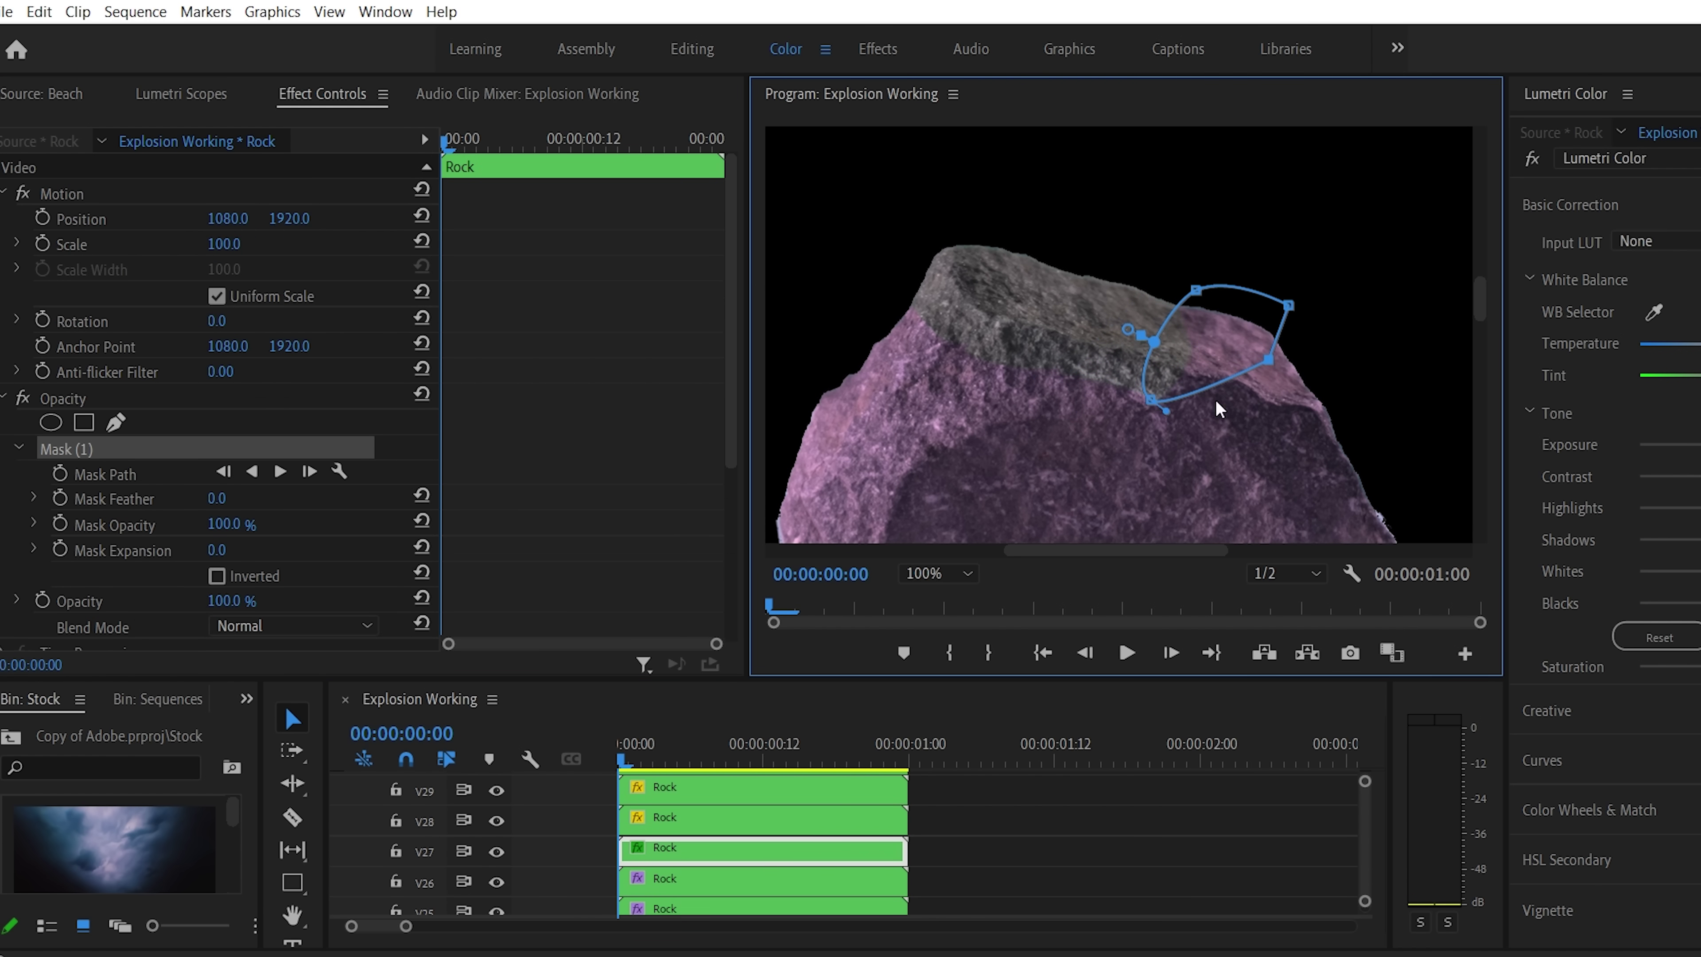
{"action": "left_click_drag", "start_coordinate": [1189, 303], "coordinate": [1237, 308]}
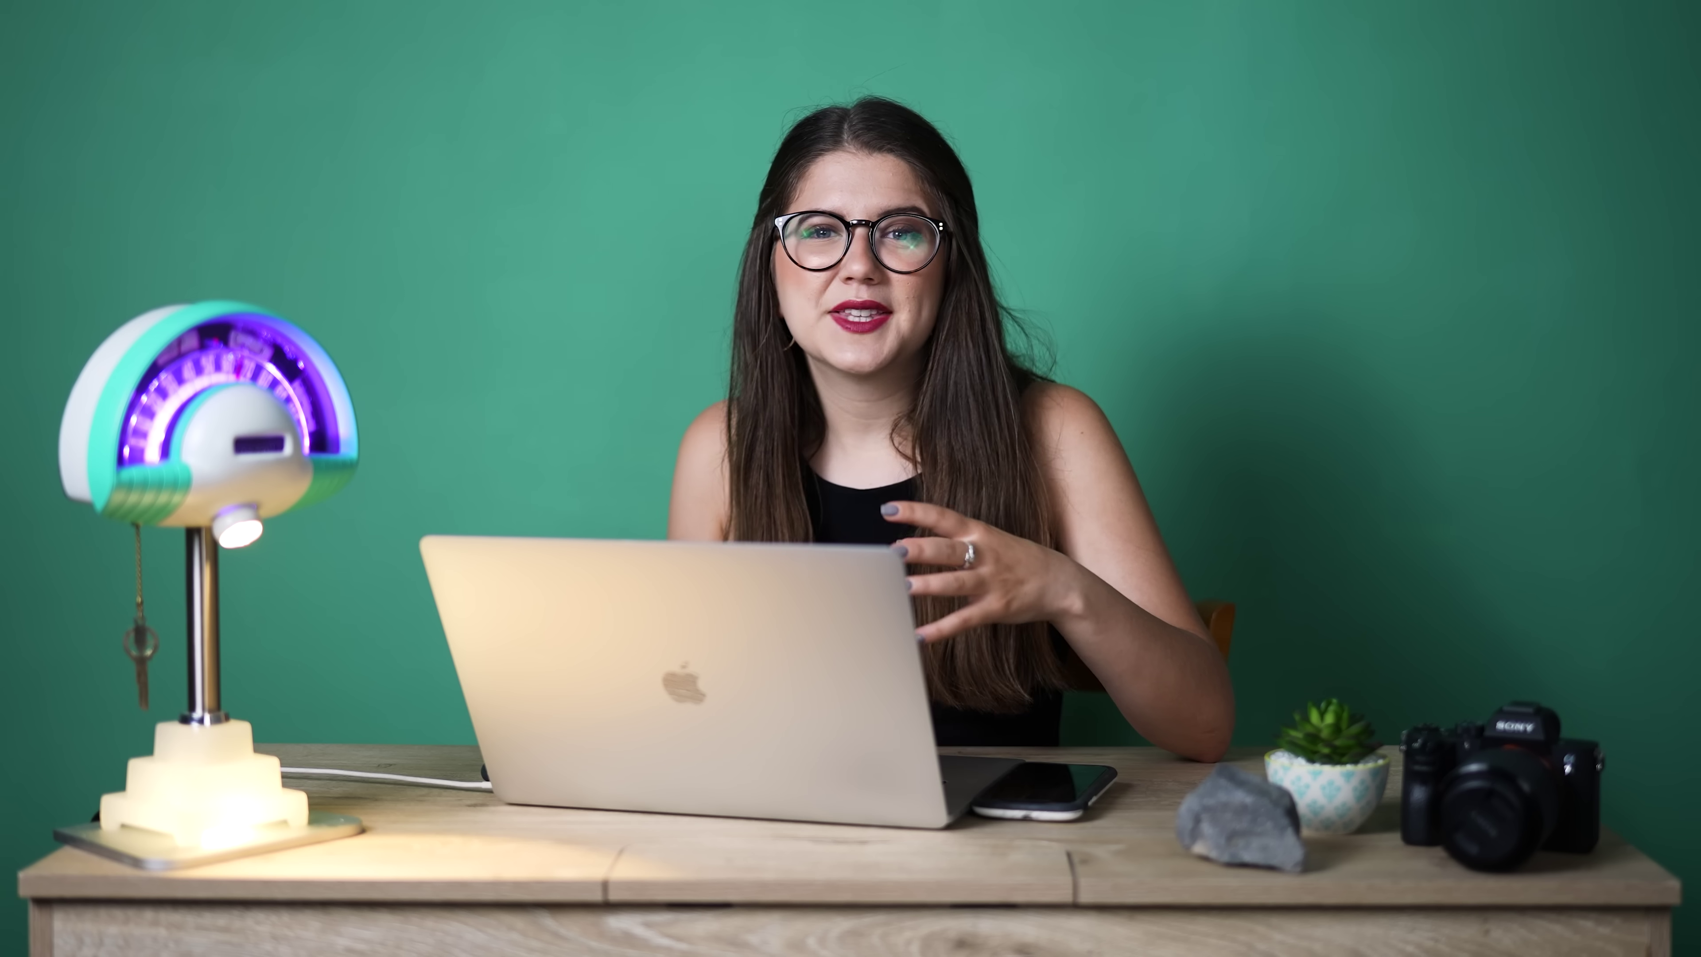